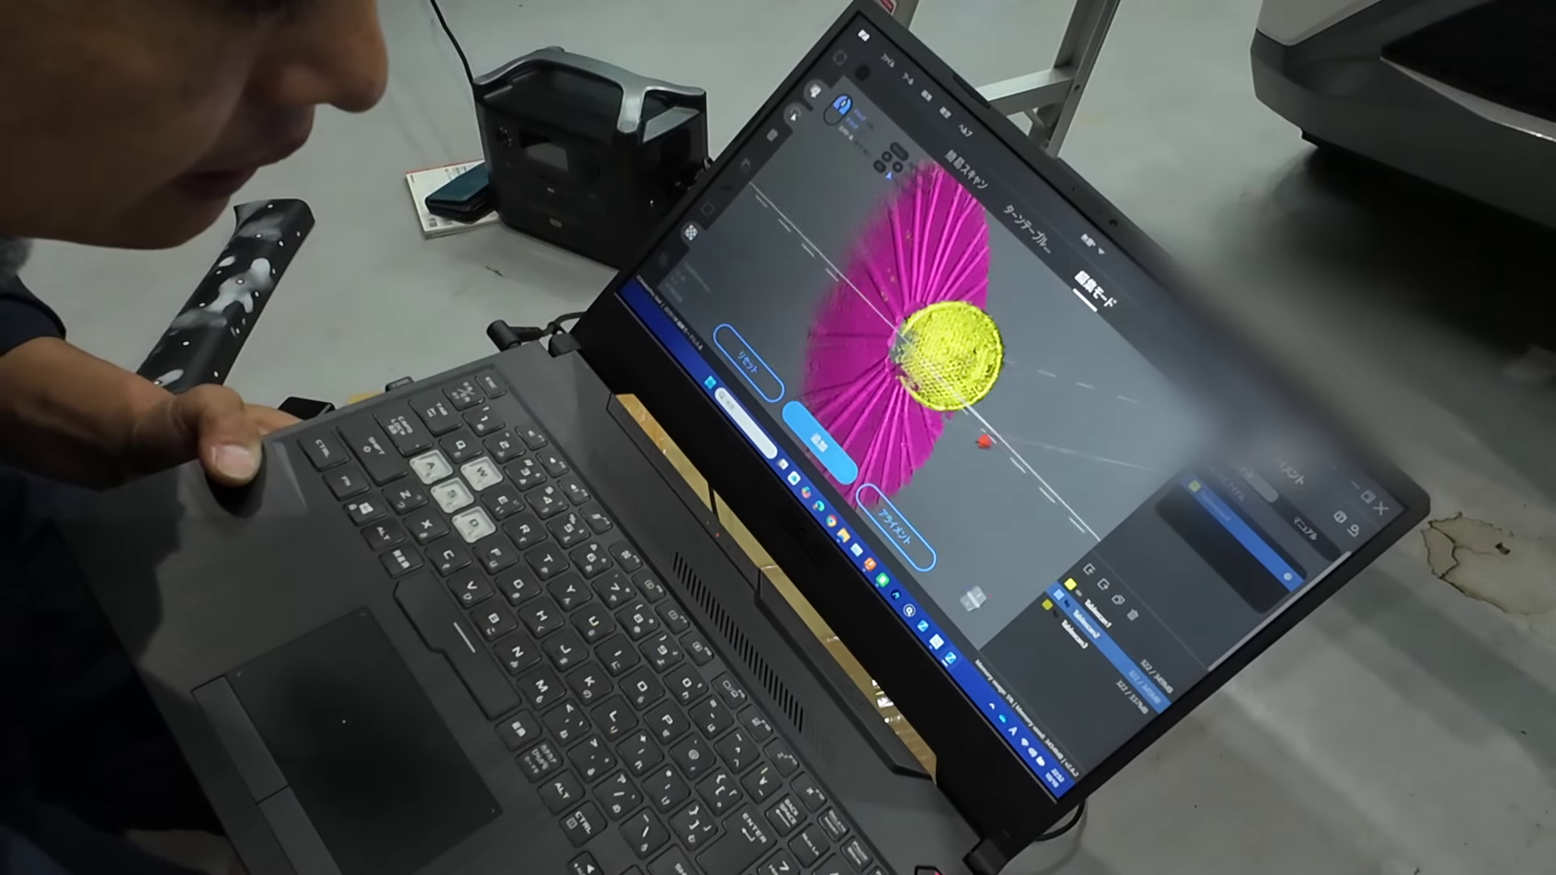
{"action": "left_click_drag", "start_coordinate": [999, 326], "coordinate": [938, 369]}
{"action": "left_click_drag", "start_coordinate": [970, 468], "coordinate": [937, 318]}
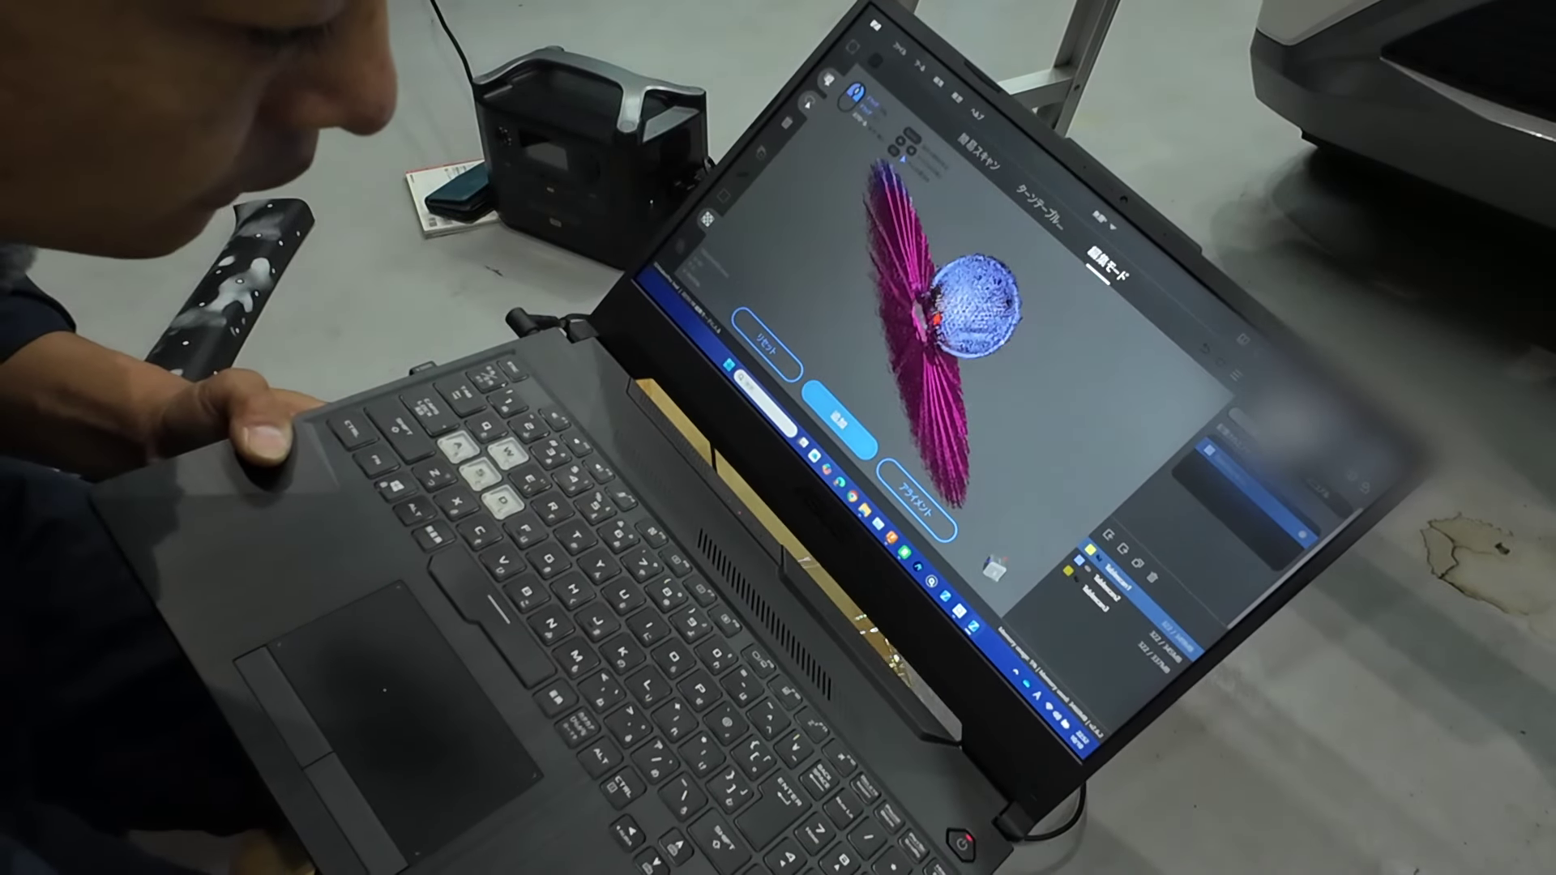
{"action": "left_click_drag", "start_coordinate": [995, 384], "coordinate": [936, 320]}
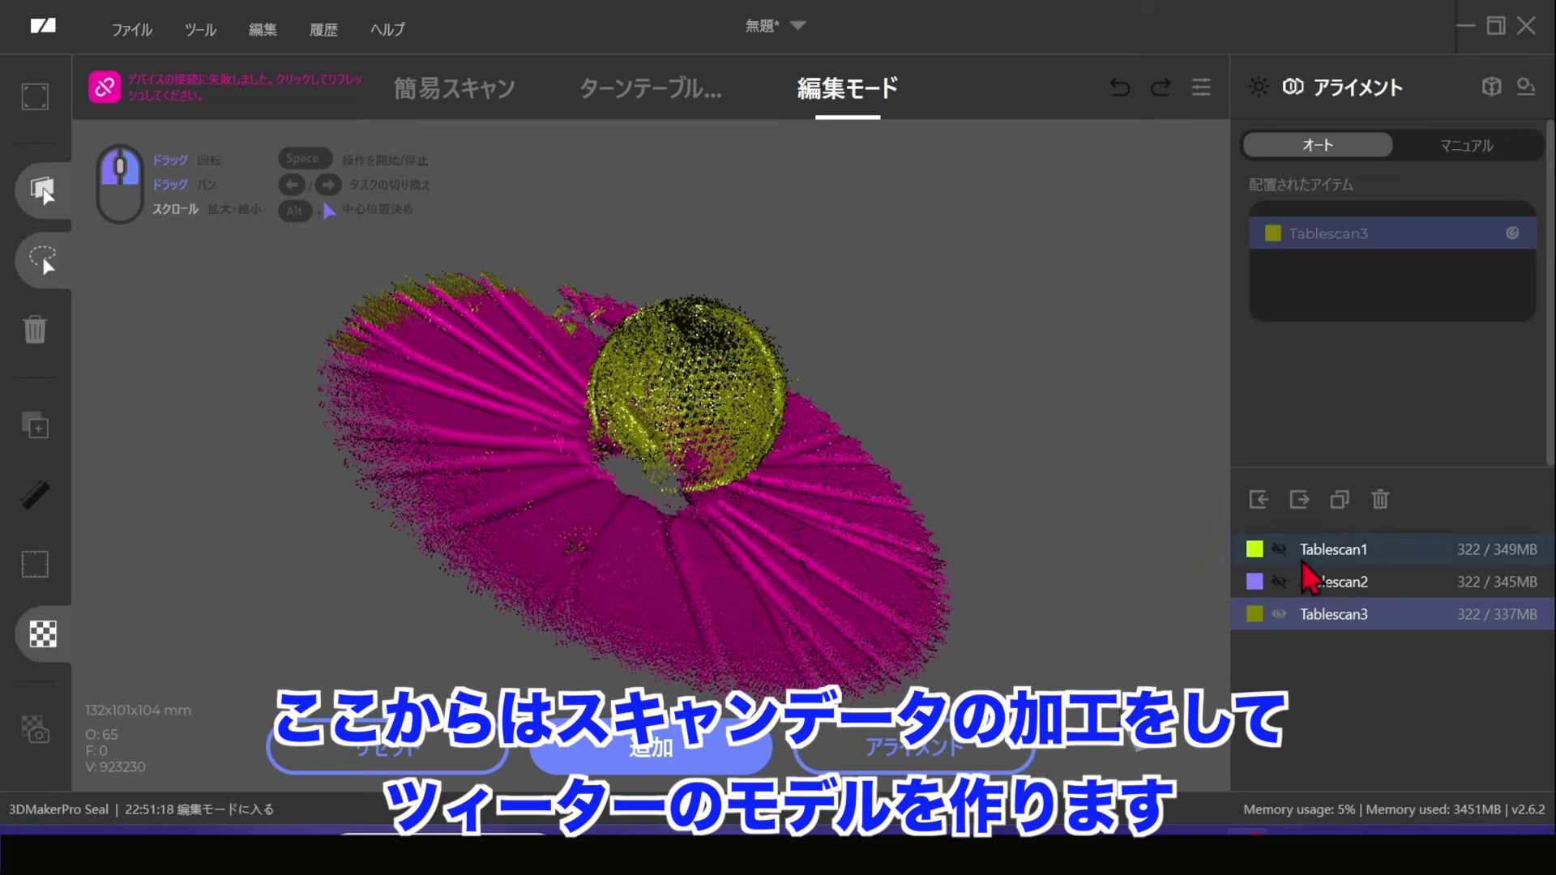
Show only Tablescan1 in the scene, hiding Tablescan2 and Tablescan3.
{"action": "left_click", "coordinate": [1281, 580]}
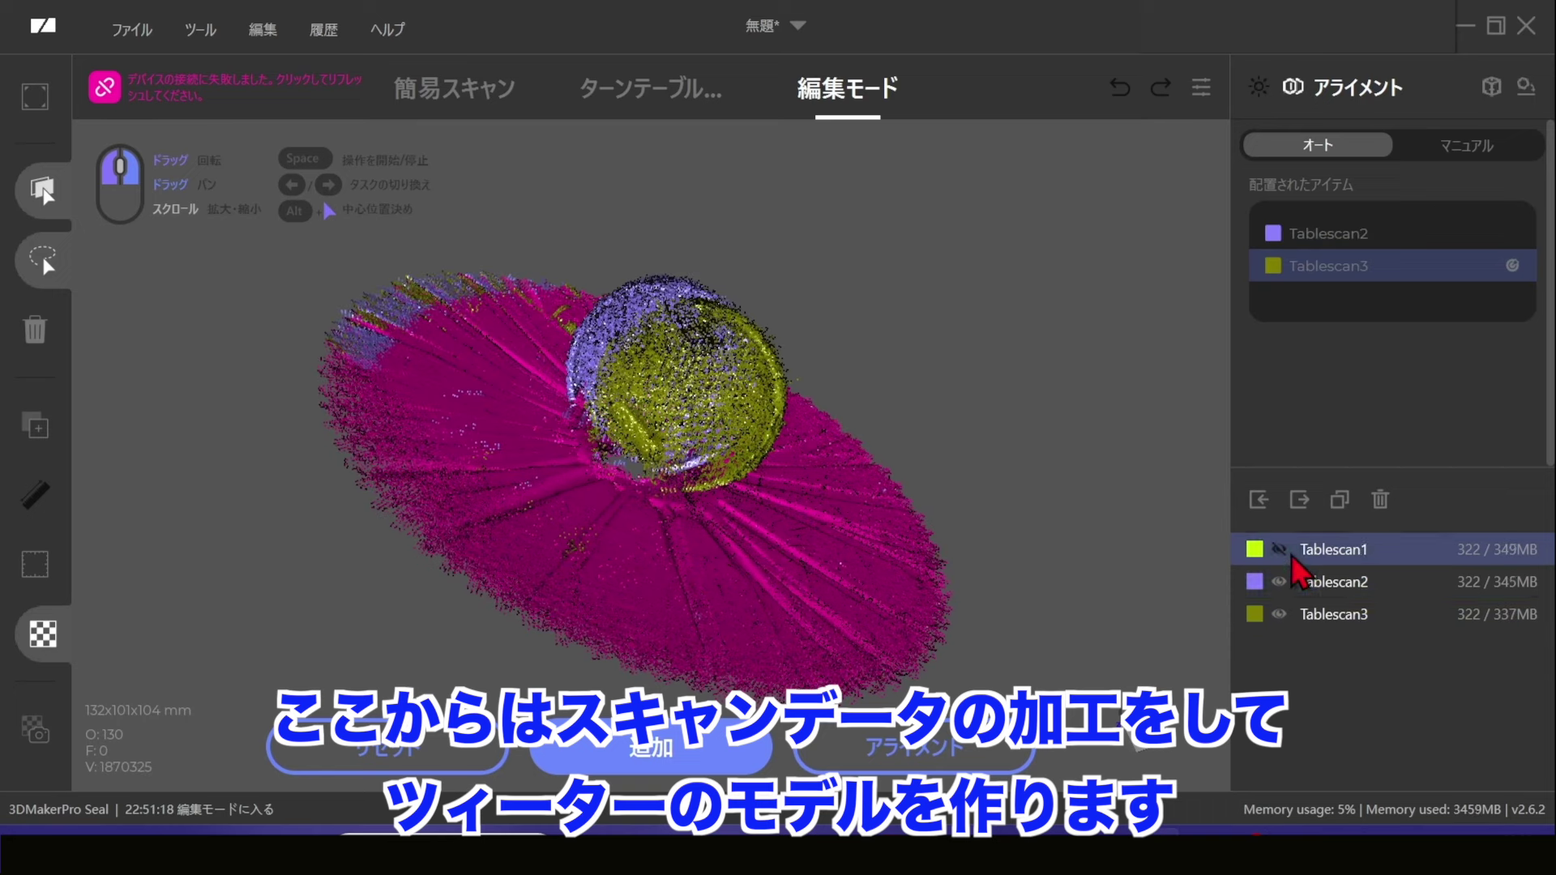
{"action": "left_click", "coordinate": [1279, 549]}
{"action": "left_click", "coordinate": [1279, 582]}
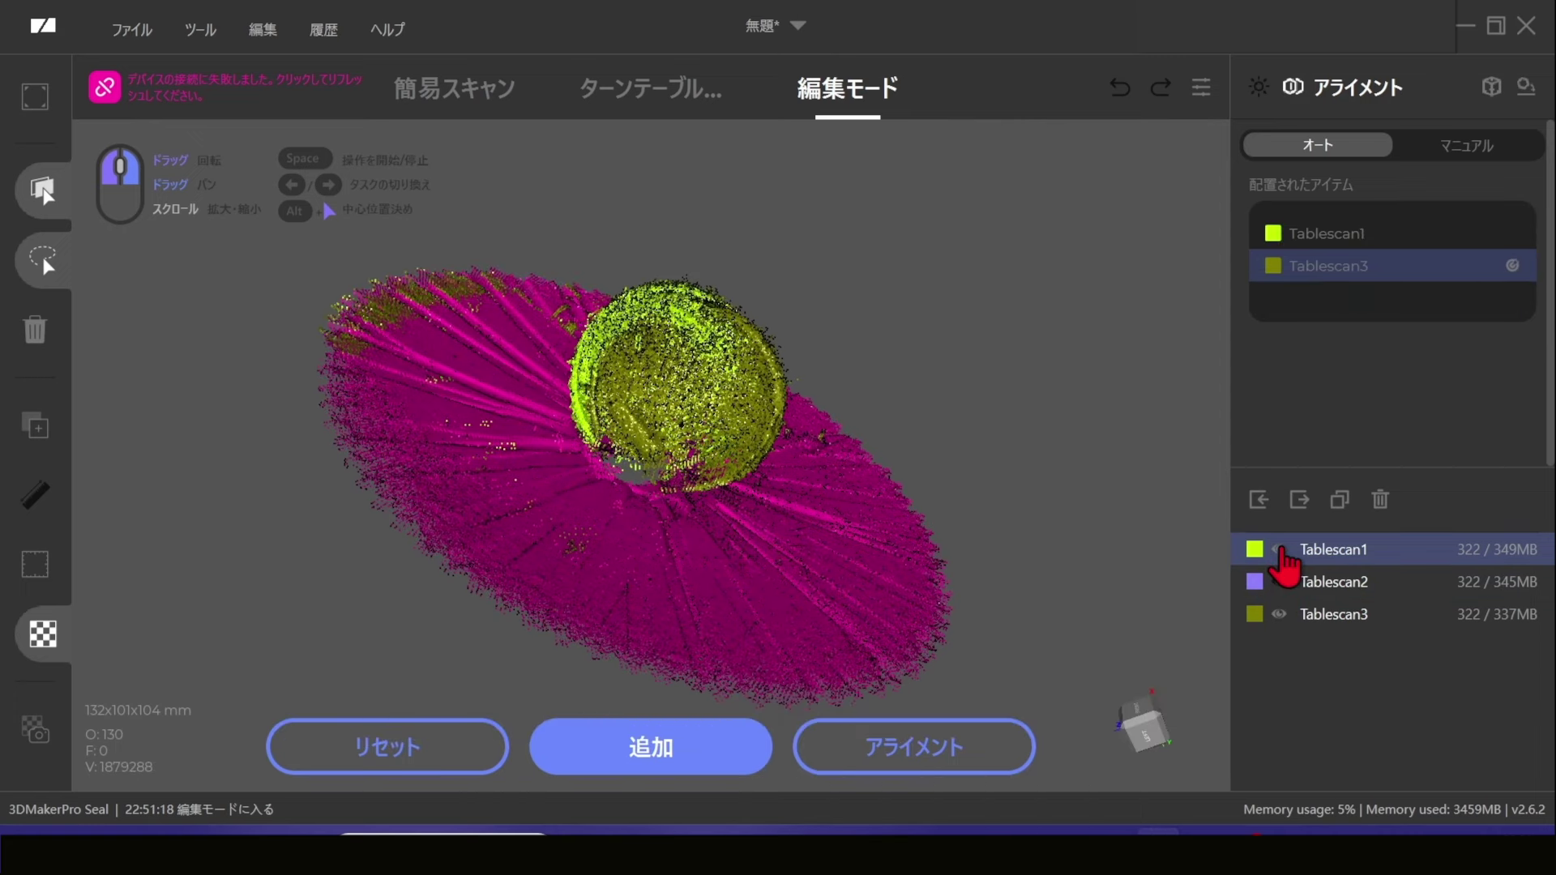
{"action": "left_click", "coordinate": [1279, 550]}
{"action": "left_click", "coordinate": [1279, 614]}
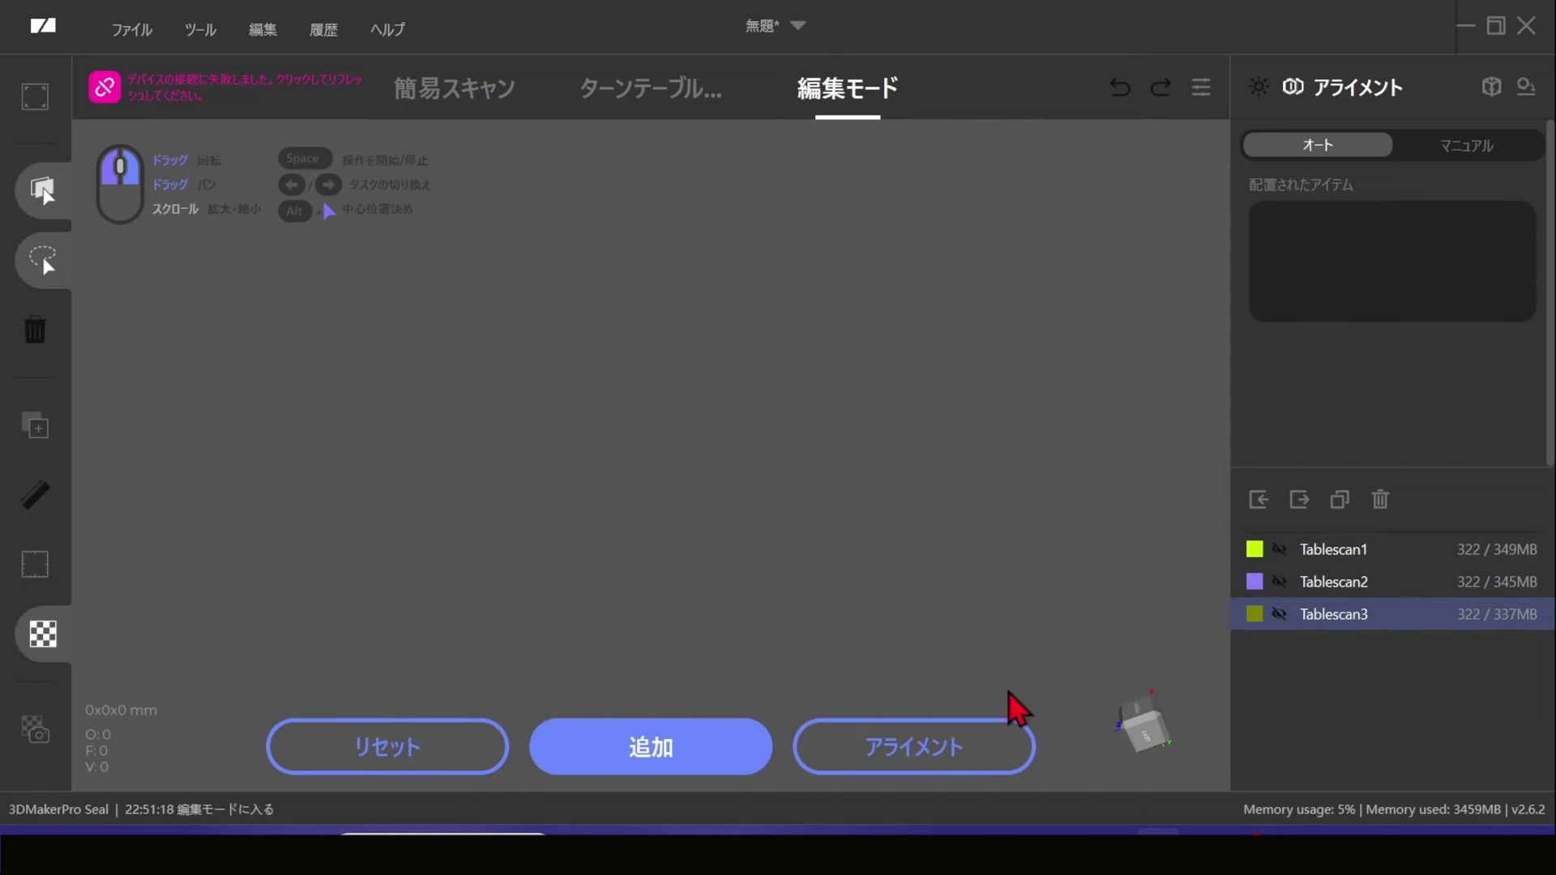
{"action": "left_click", "coordinate": [1279, 549]}
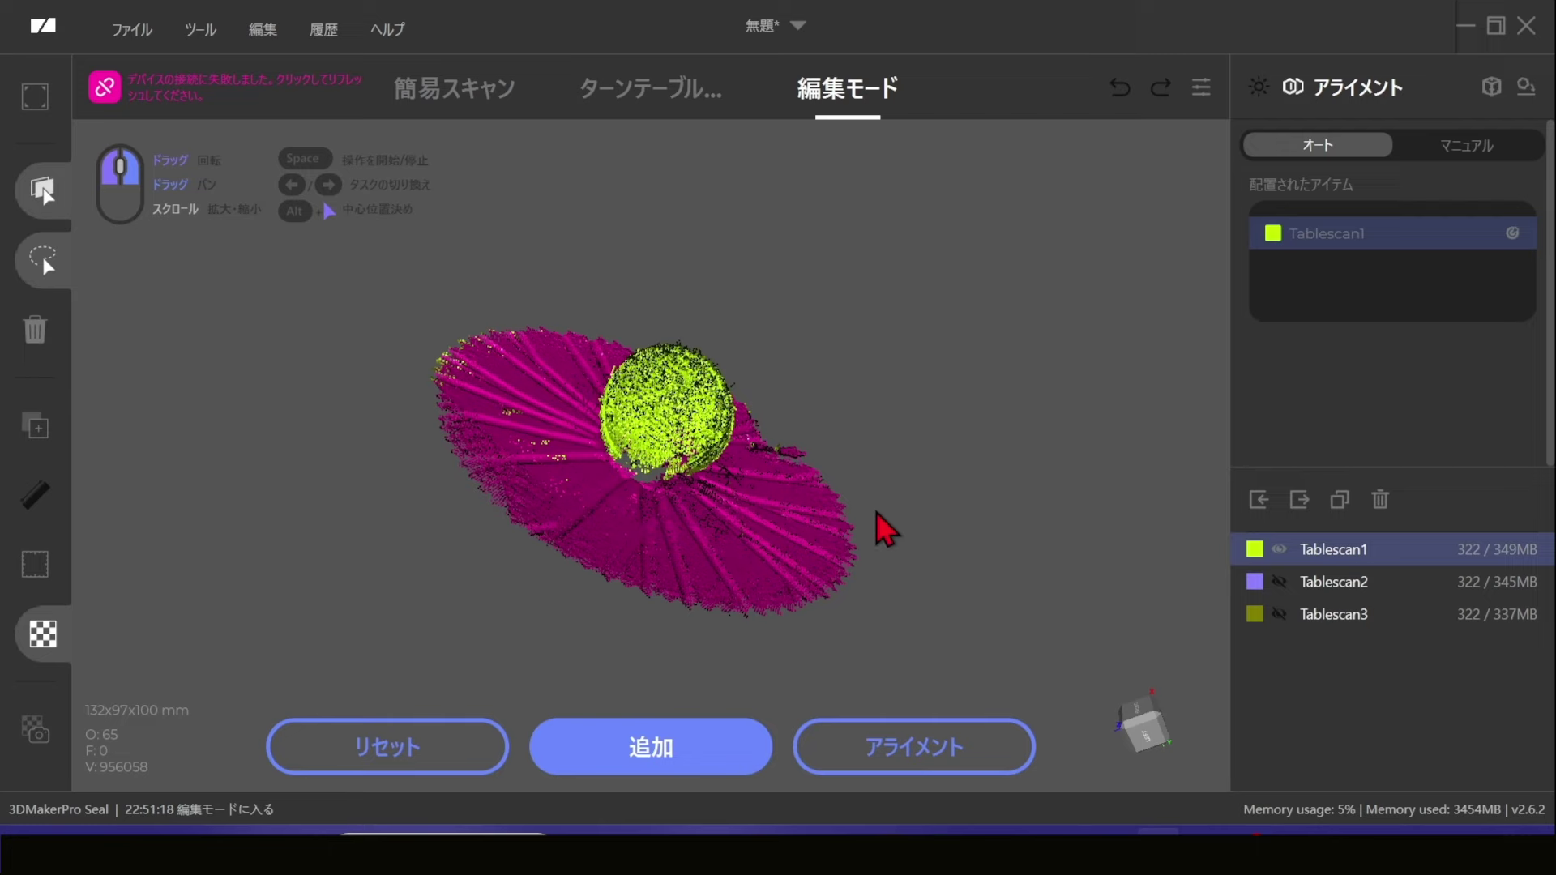
Plane-select the turntable in Tablescan1 with a base thickness of 5 mm and delete the selected points.
{"action": "right_click", "coordinate": [734, 511]}
{"action": "left_click", "coordinate": [825, 636]}
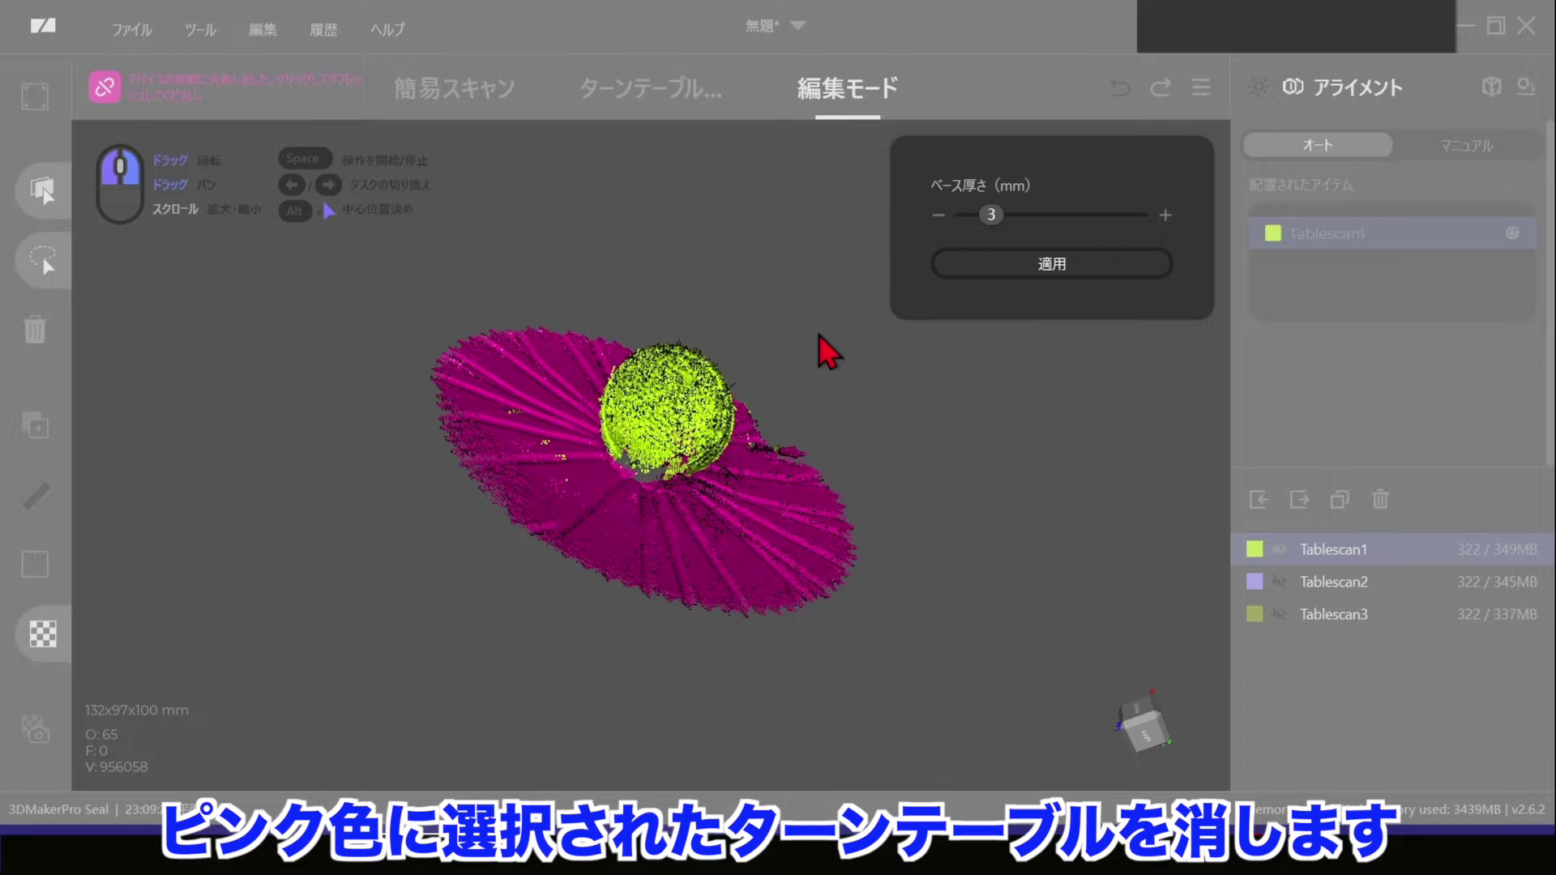
{"action": "left_click_drag", "start_coordinate": [799, 399], "coordinate": [818, 486]}
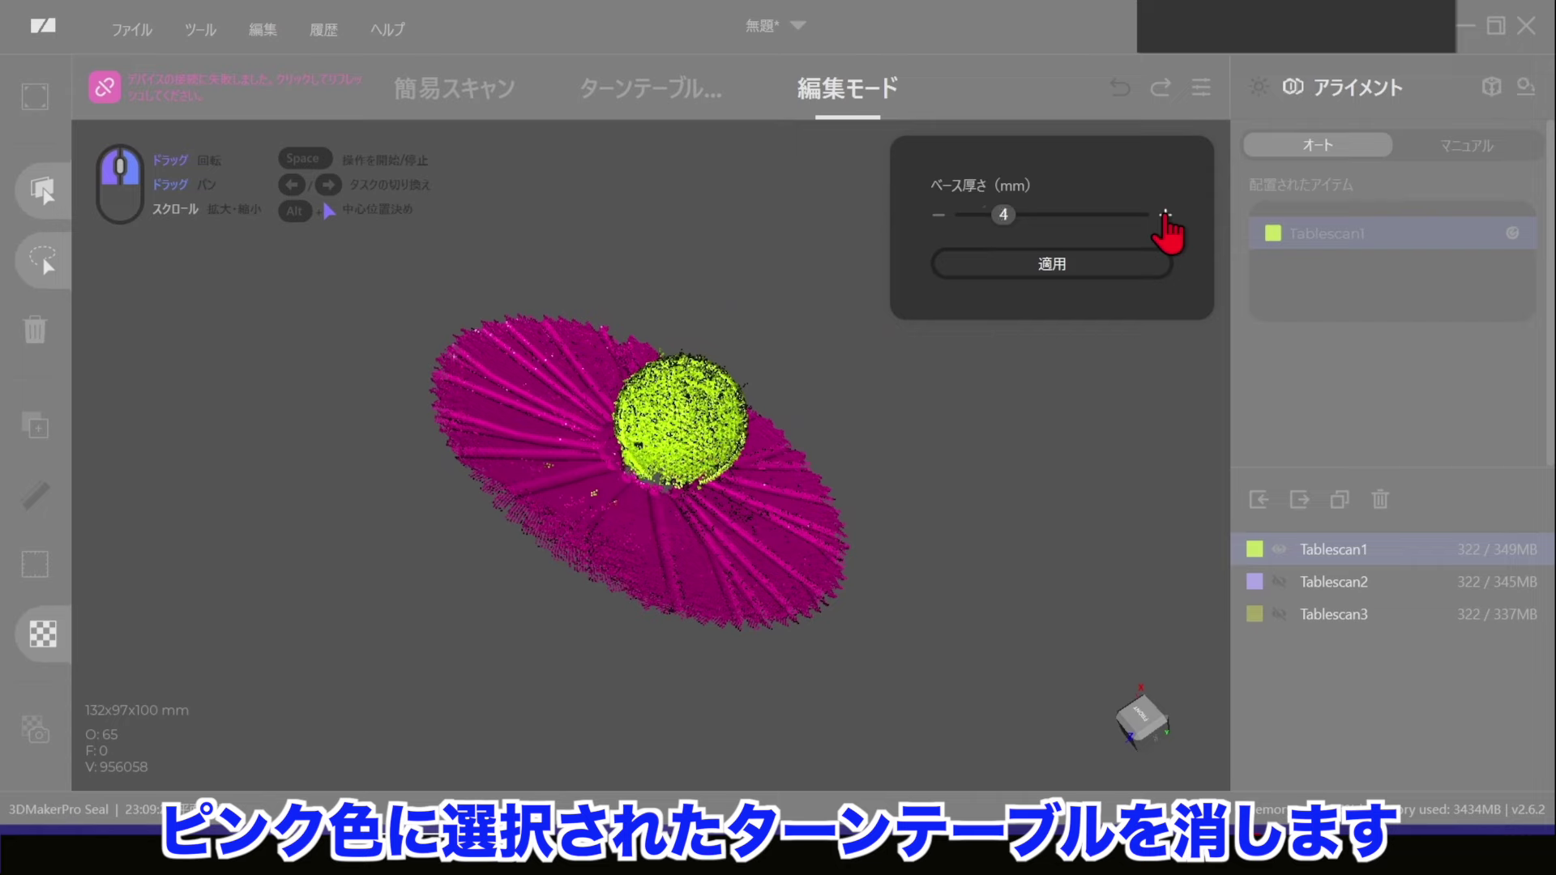
{"action": "left_click_drag", "start_coordinate": [868, 494], "coordinate": [552, 382]}
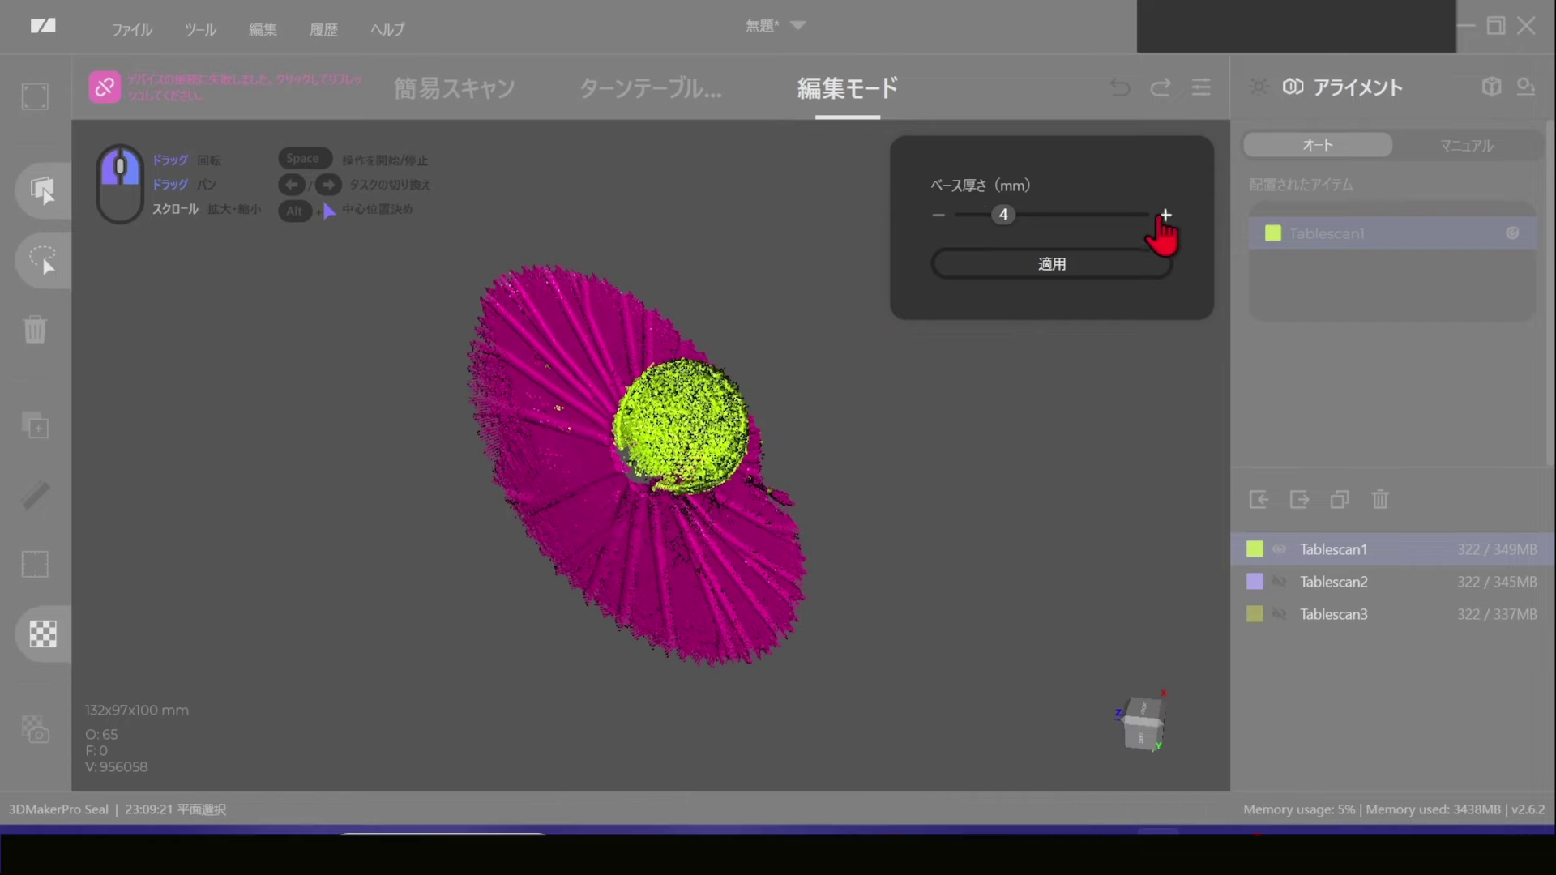
{"action": "left_click_drag", "start_coordinate": [834, 487], "coordinate": [762, 380]}
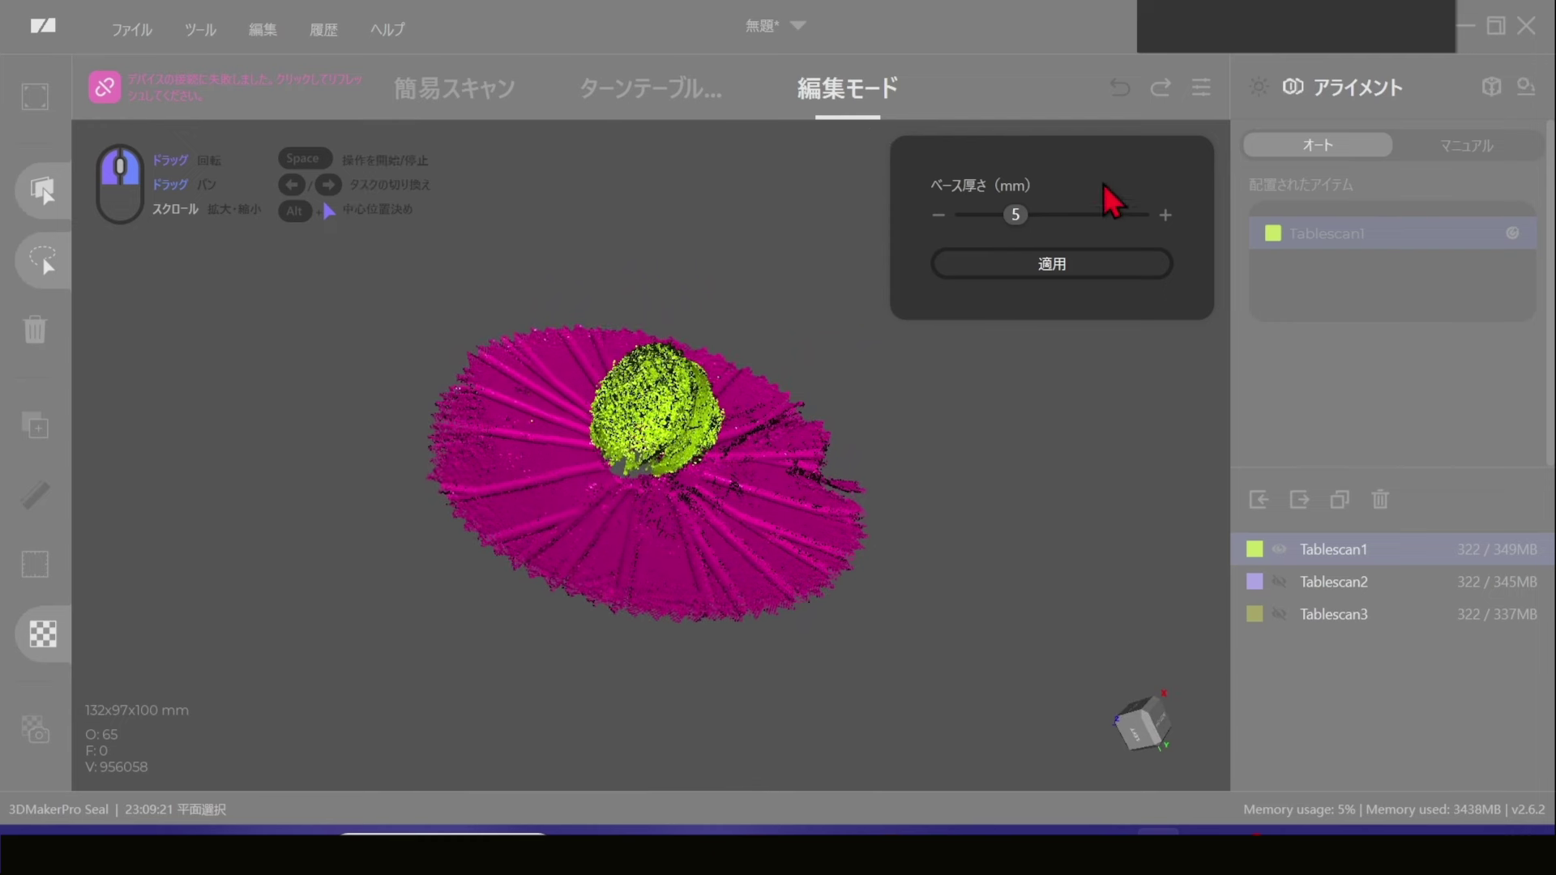
{"action": "left_click", "coordinate": [1102, 266]}
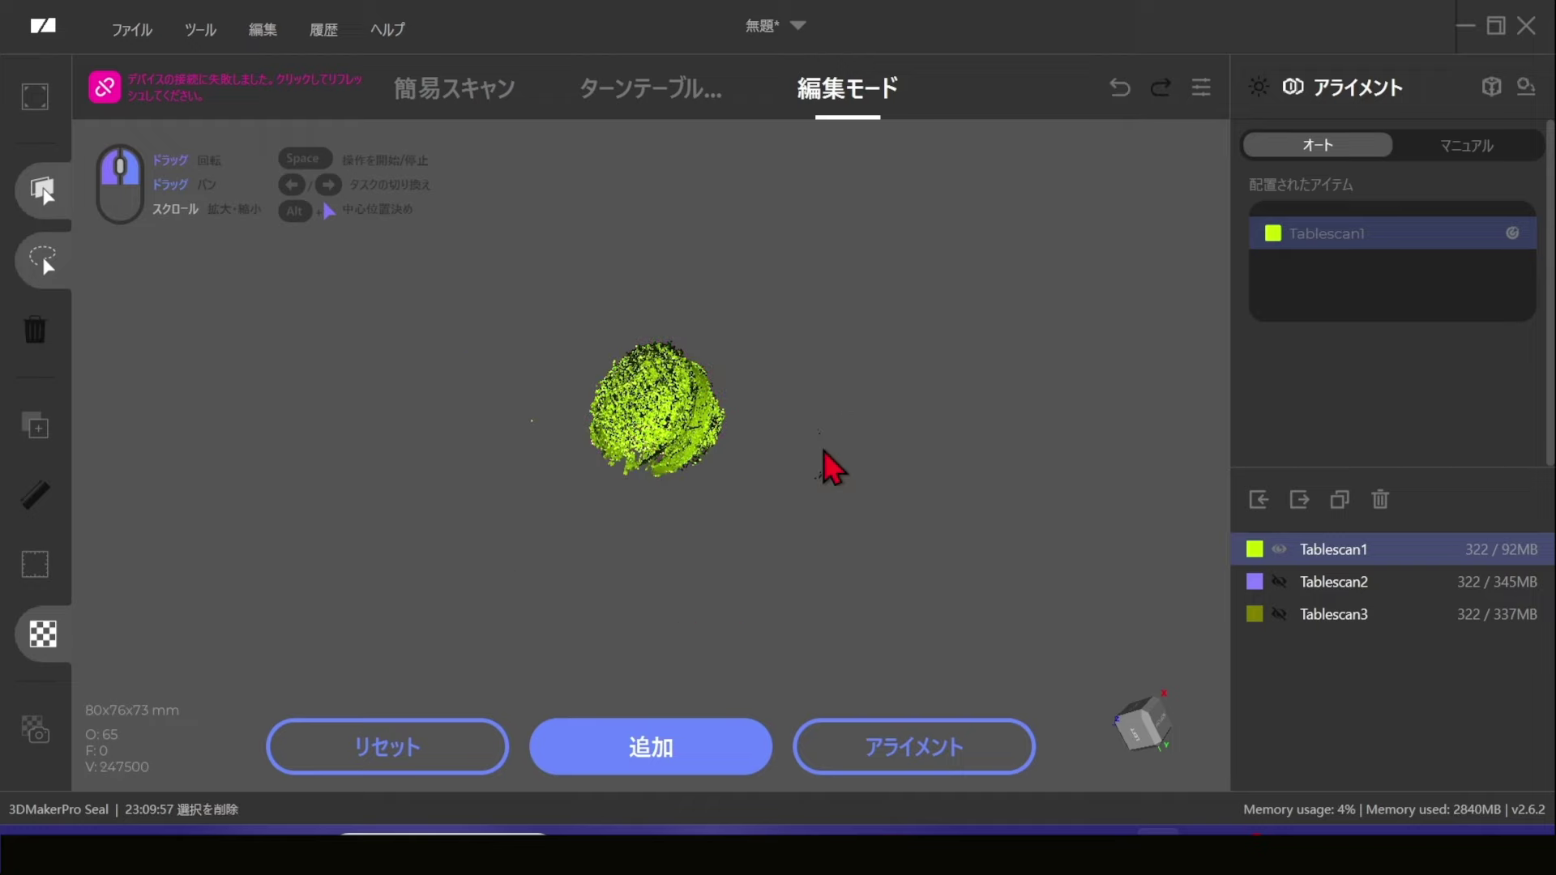
Show only Tablescan2, plane-select its turntable with a 4 mm base thickness and delete the selected points.
{"action": "left_click", "coordinate": [1279, 581]}
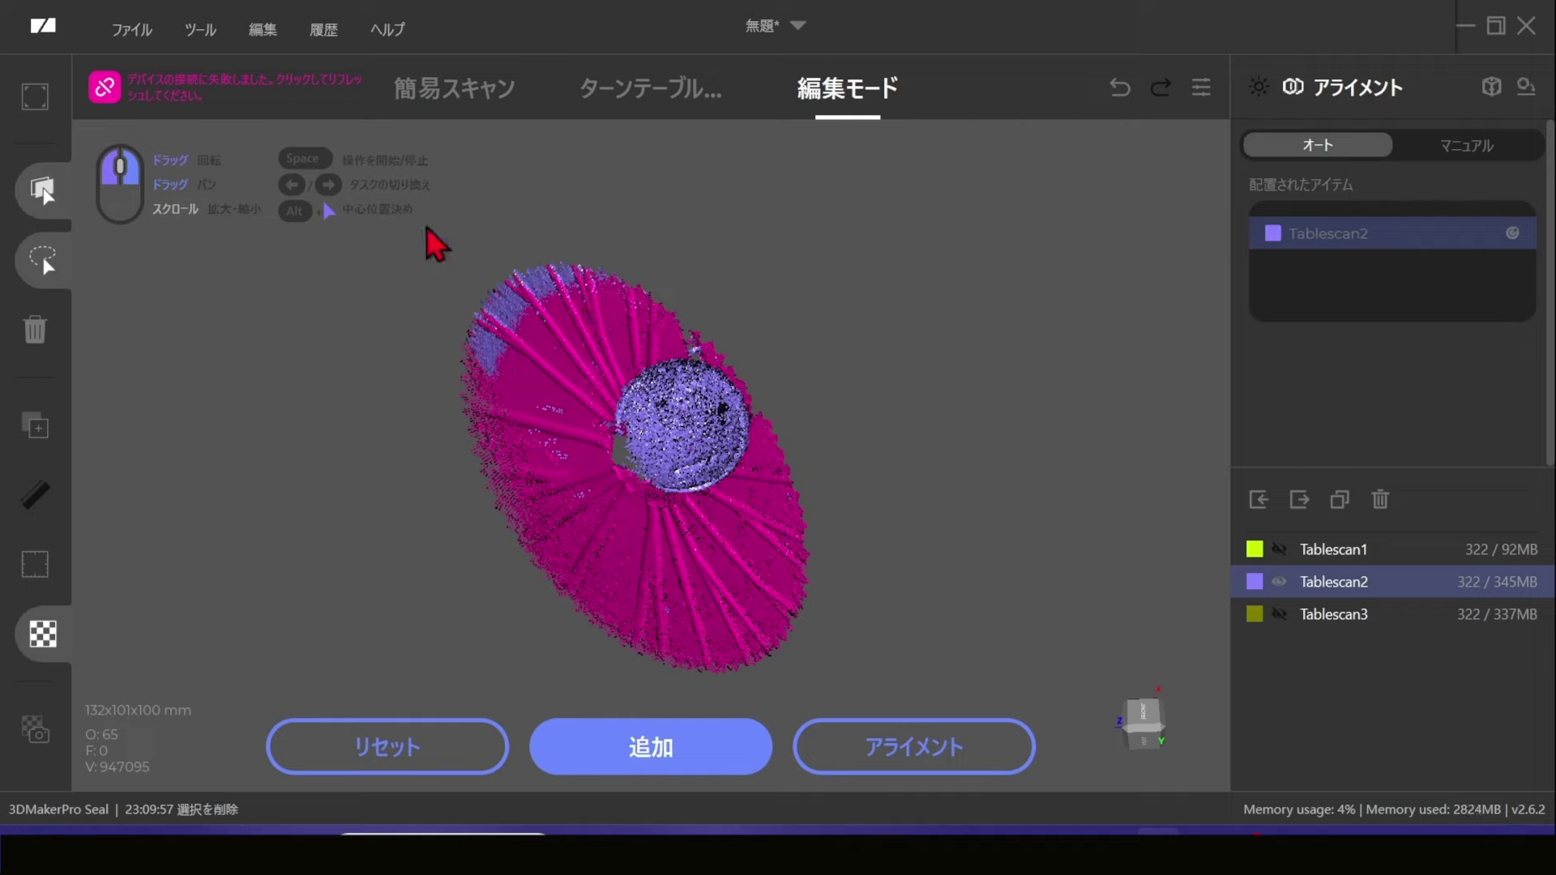
{"action": "right_click", "coordinate": [699, 571]}
{"action": "left_click", "coordinate": [785, 702]}
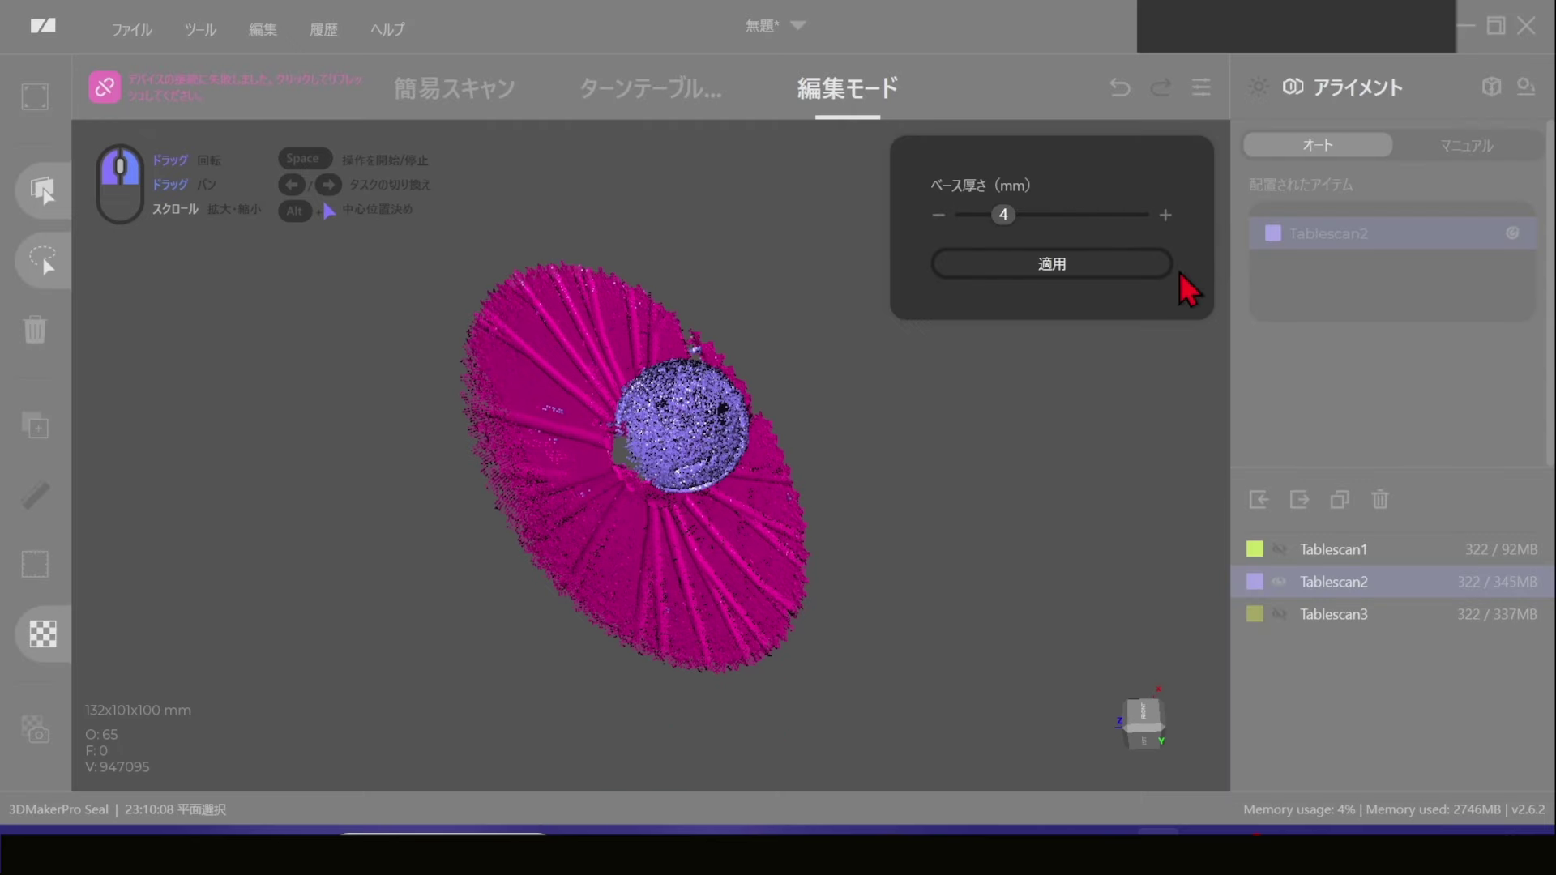
{"action": "left_click", "coordinate": [1143, 264]}
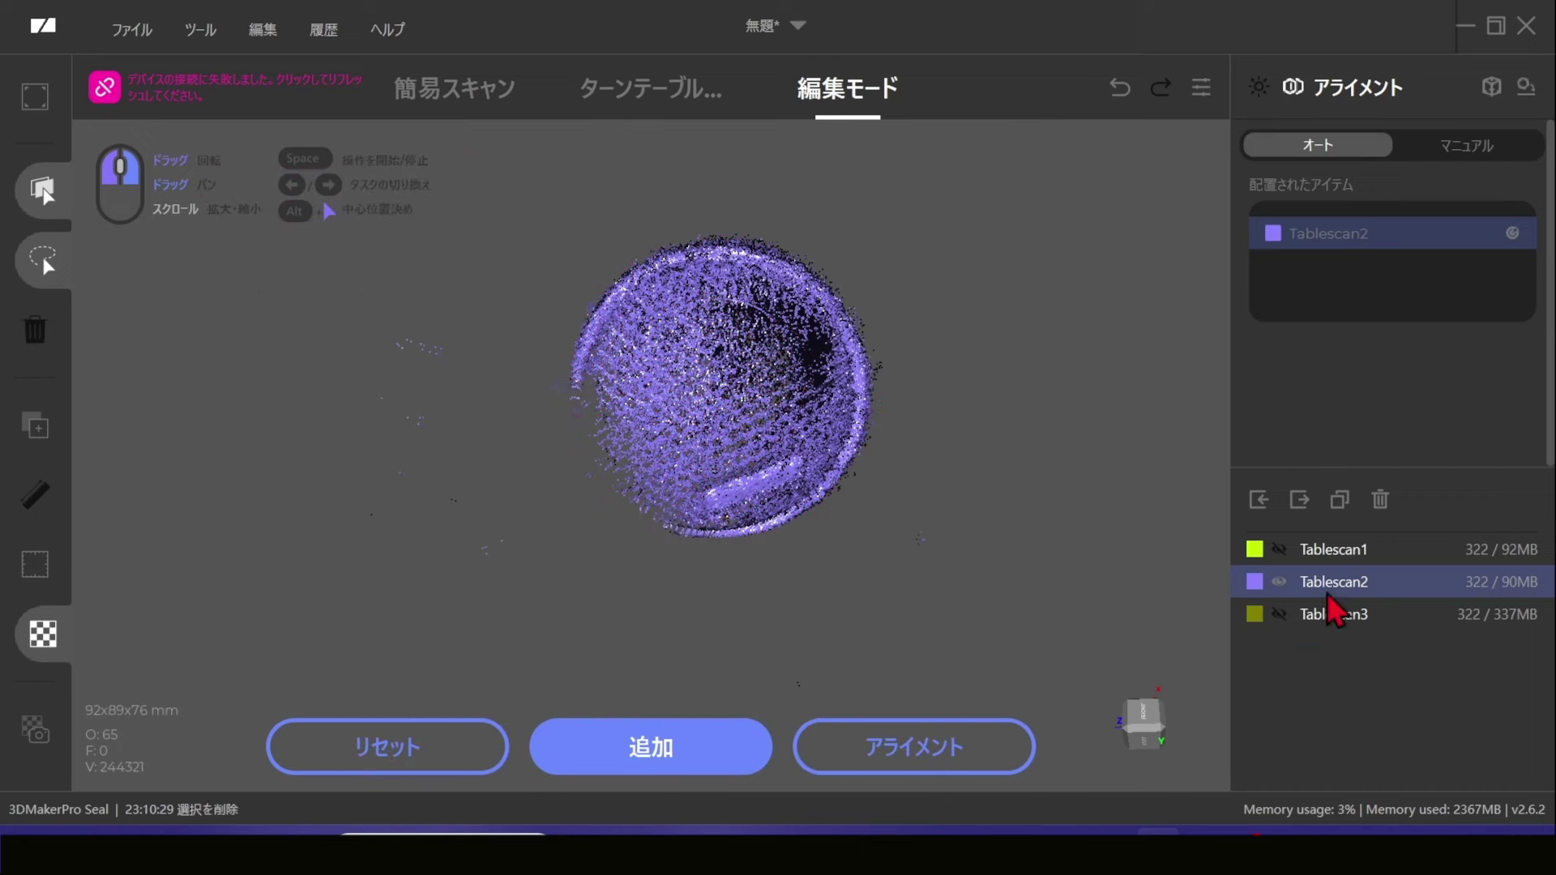
Show only Tablescan3, plane-select its turntable and delete the selected points.
{"action": "left_click", "coordinate": [1279, 615]}
{"action": "left_click", "coordinate": [1279, 582]}
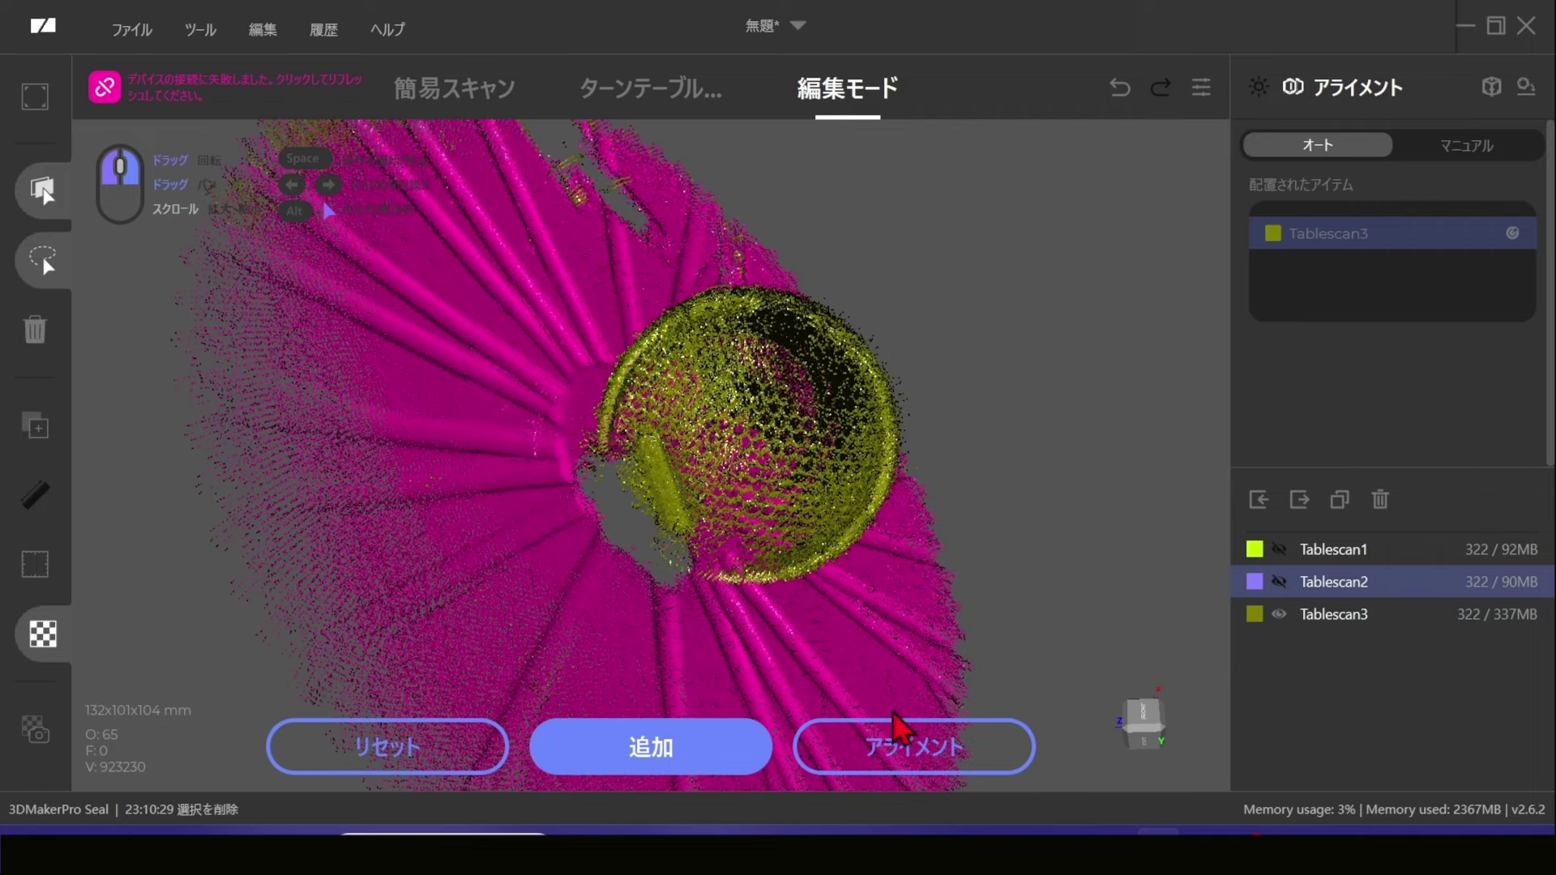
{"action": "scroll", "coordinate": [746, 653], "scroll_direction": "down", "scroll_amount": 5}
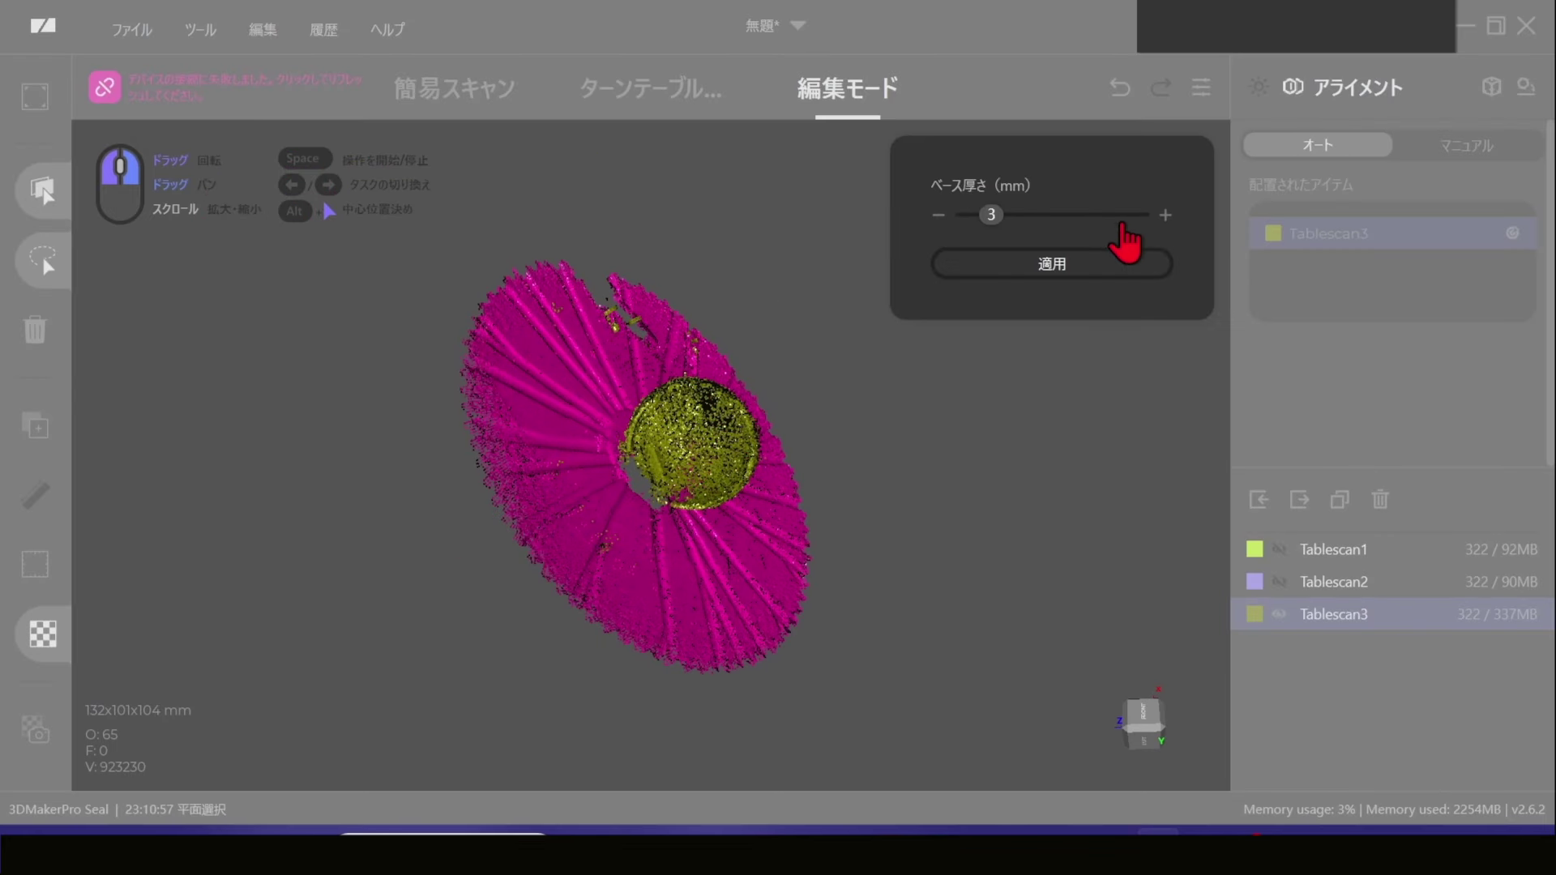
{"action": "left_click", "coordinate": [1049, 260]}
{"action": "key", "text": "Delete"}
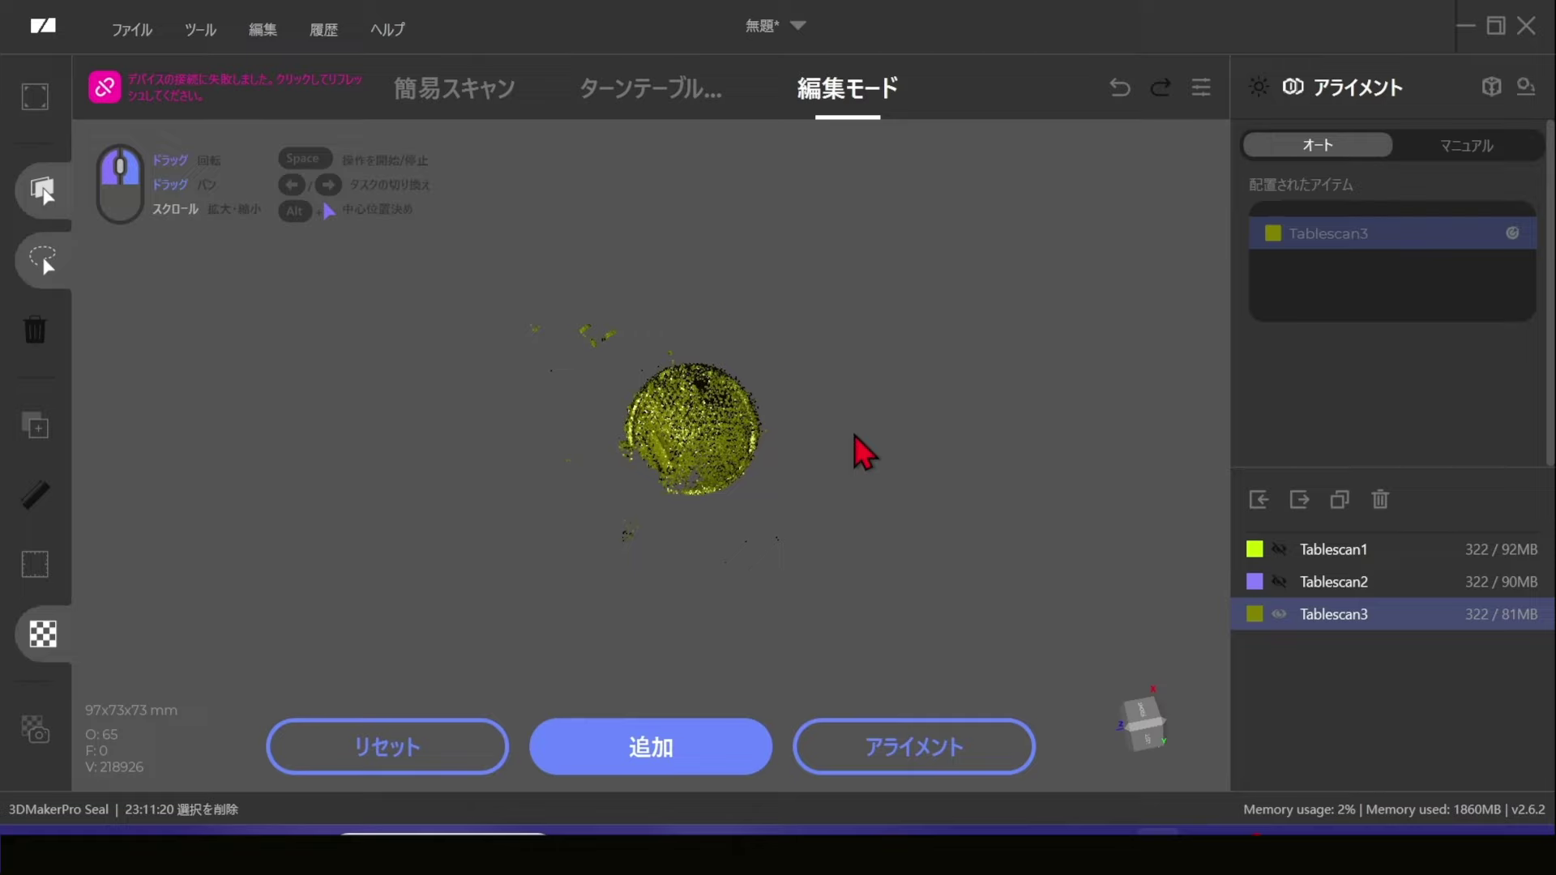
Show Tablescan2 and Tablescan1 together with Tablescan3 for alignment.
{"action": "left_click", "coordinate": [924, 760]}
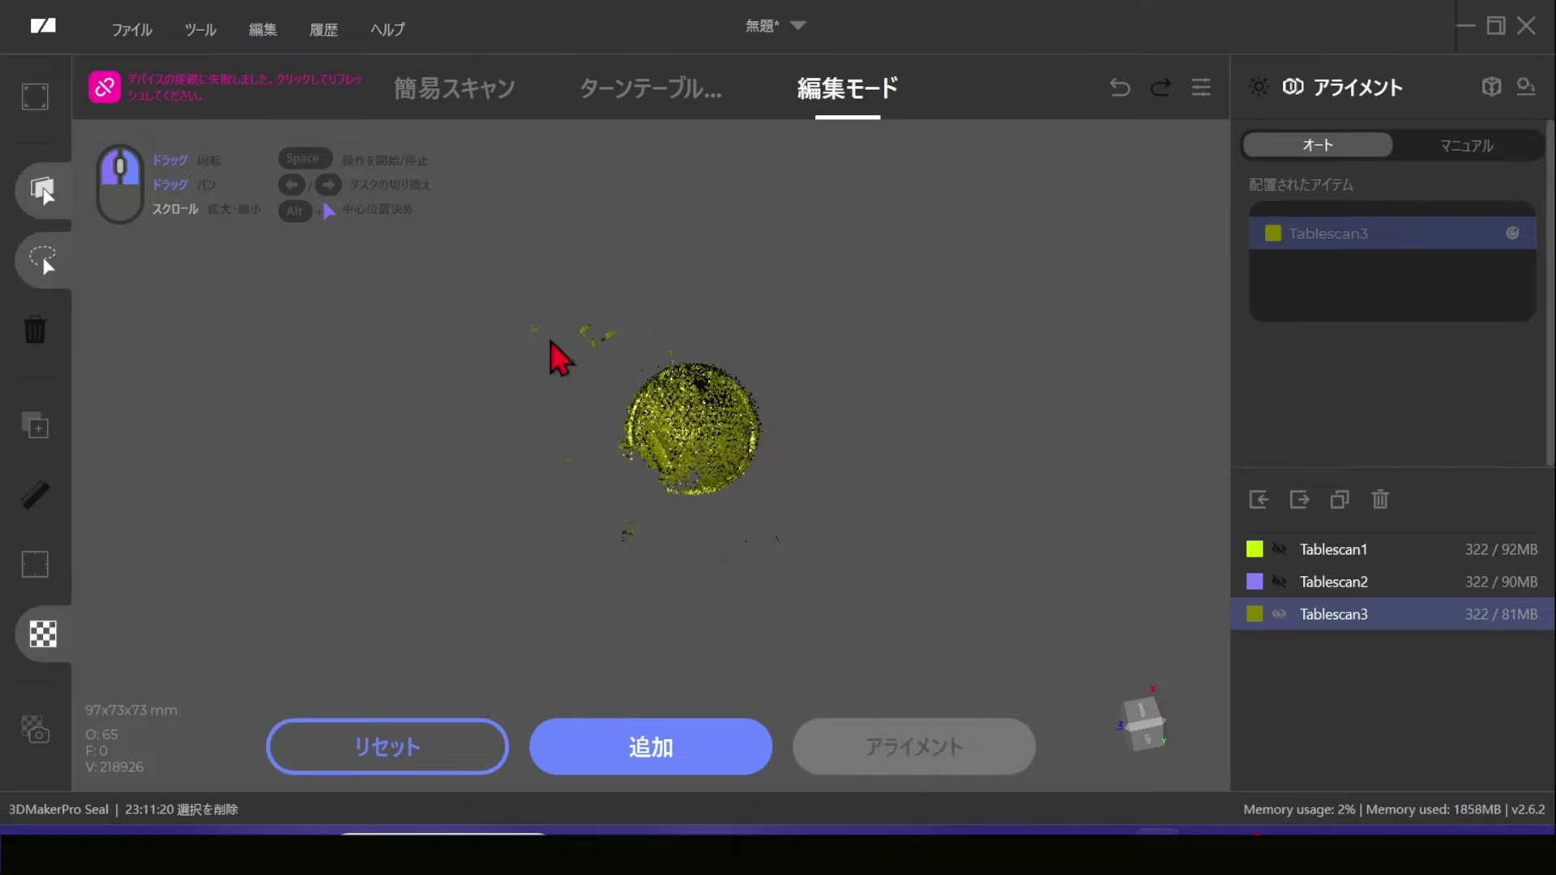
{"action": "left_click", "coordinate": [1280, 581]}
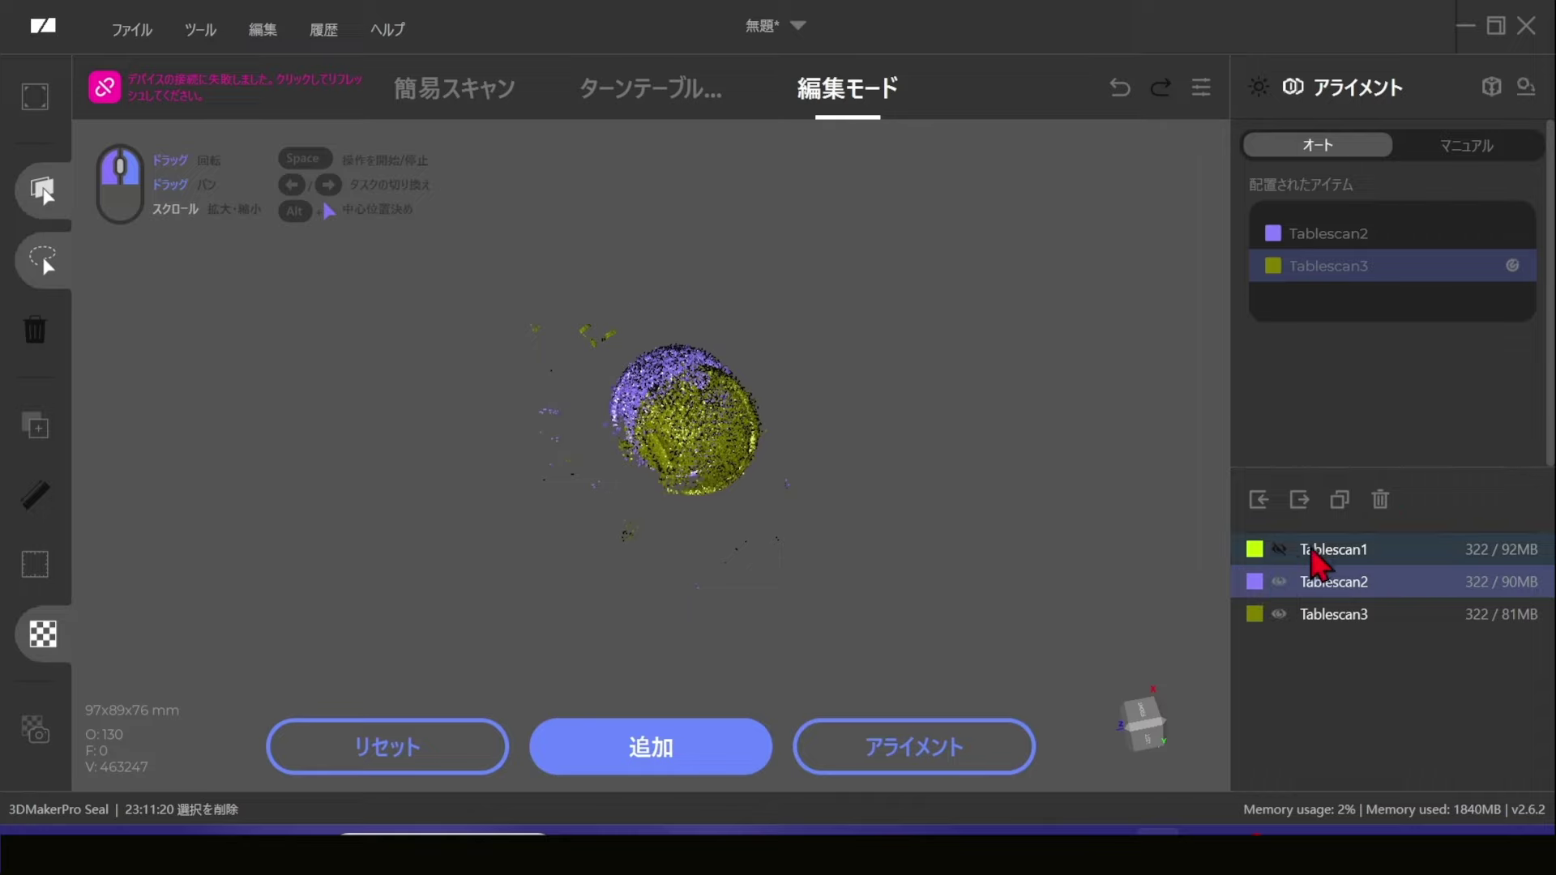
{"action": "left_click", "coordinate": [1279, 550]}
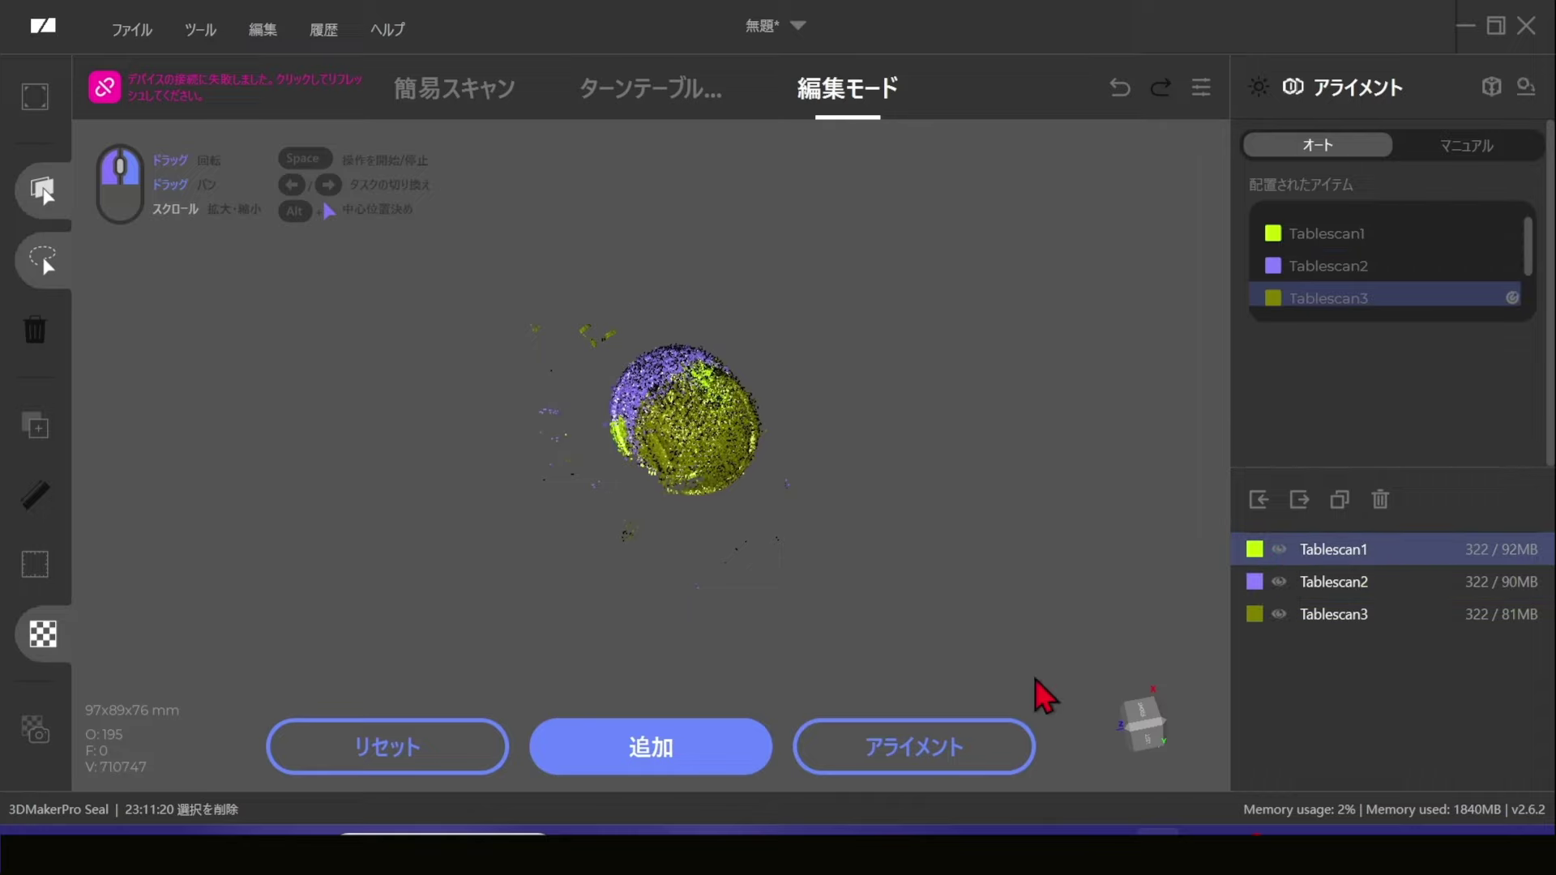
Try to align the three scans automatically and inspect the fit from several sides.
{"action": "left_click", "coordinate": [965, 748]}
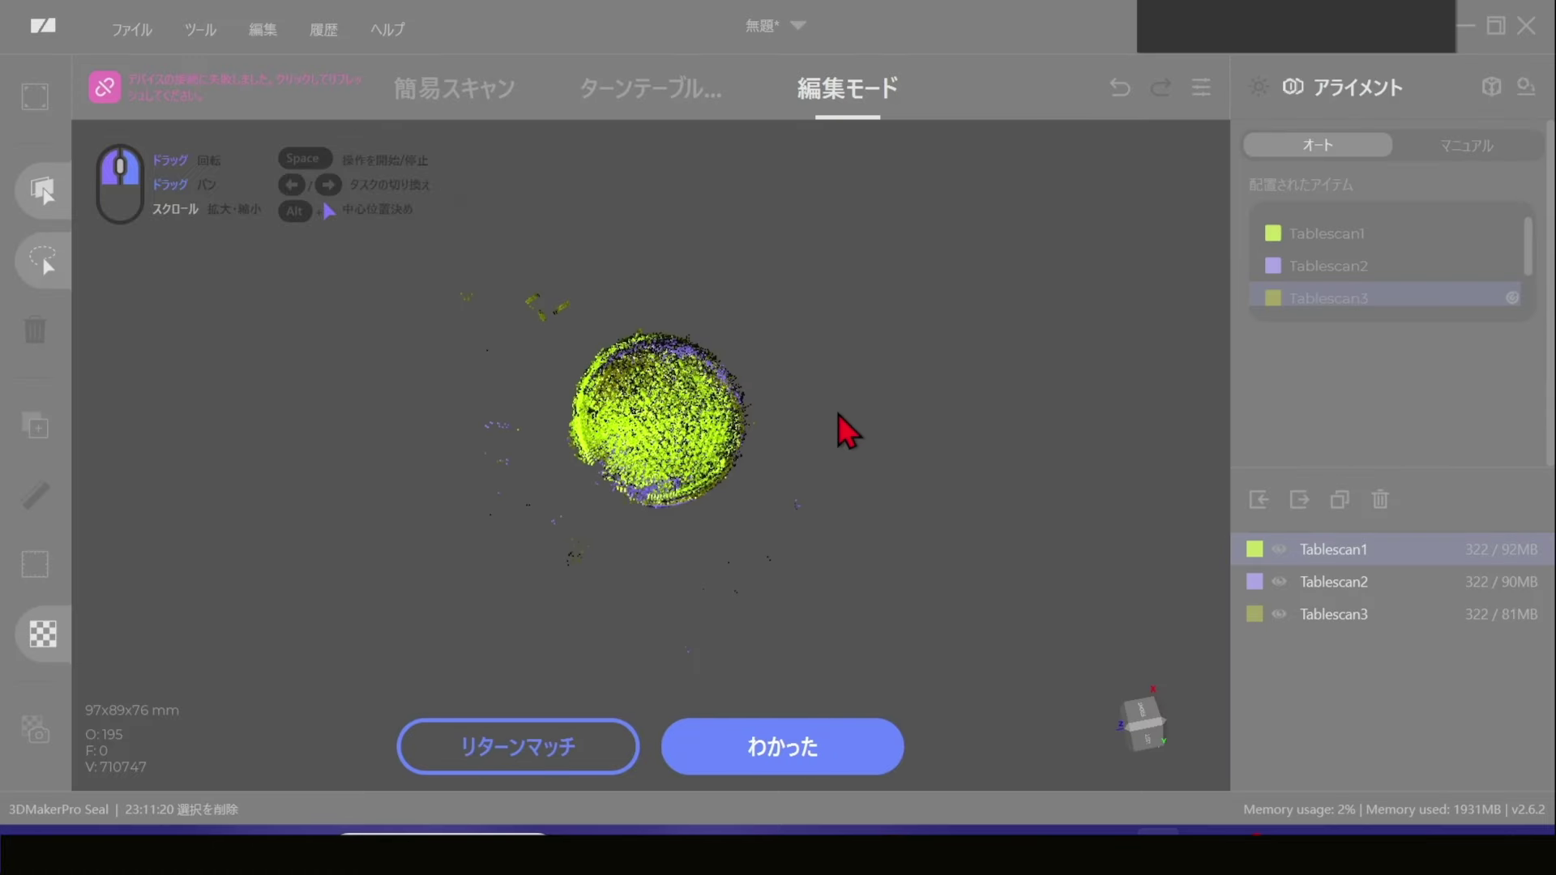
{"action": "scroll", "coordinate": [847, 430], "scroll_direction": "up", "scroll_amount": 4}
{"action": "scroll", "coordinate": [819, 364], "scroll_direction": "down", "scroll_amount": 3}
{"action": "left_click_drag", "start_coordinate": [855, 333], "coordinate": [602, 496]}
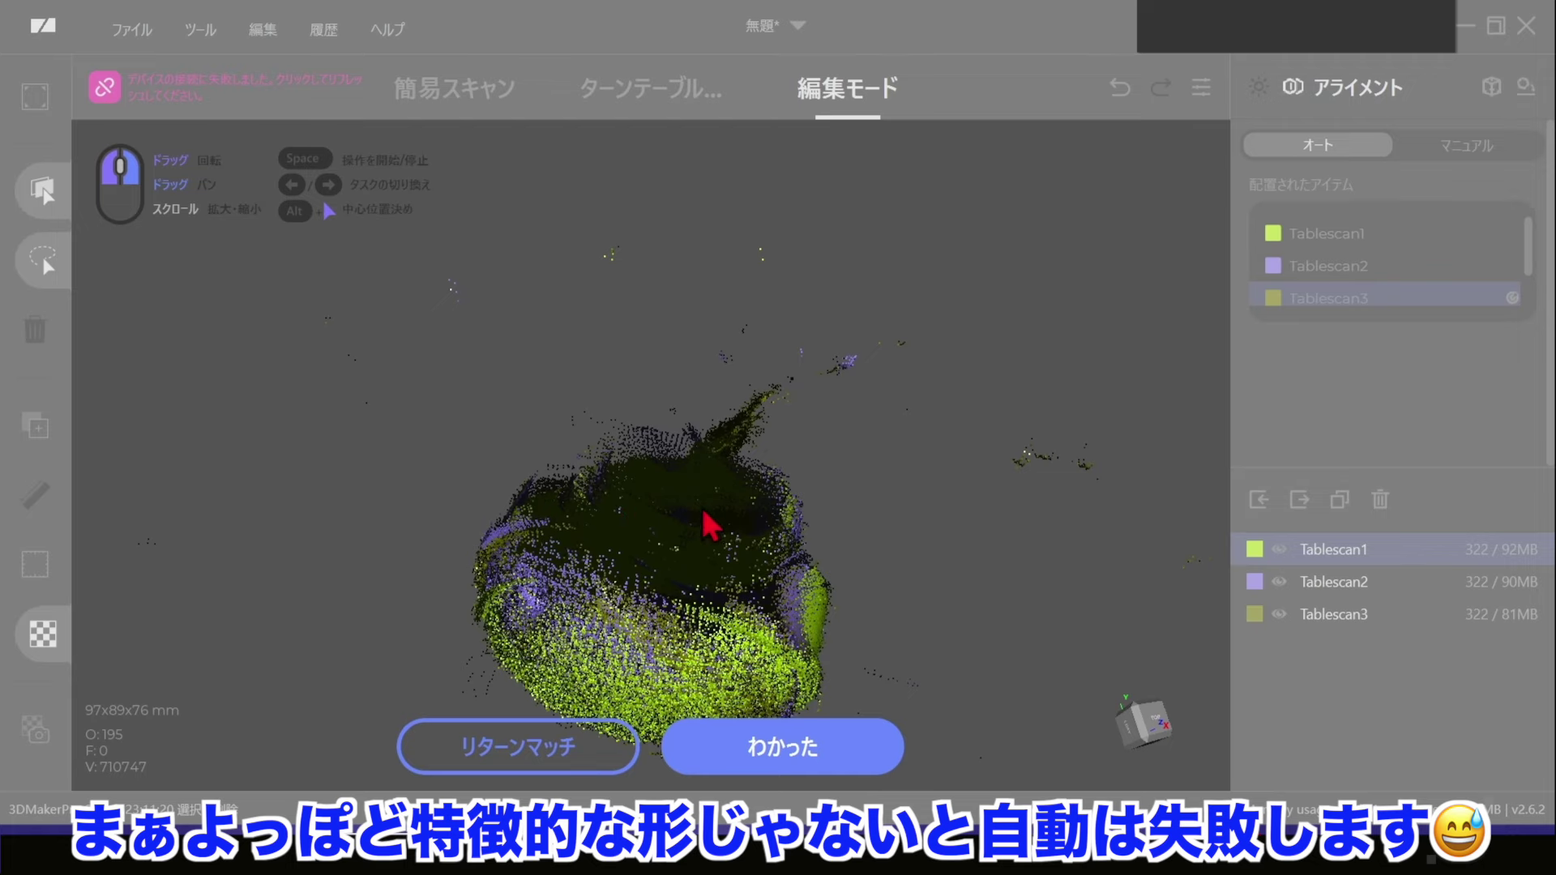
{"action": "left_click_drag", "start_coordinate": [702, 512], "coordinate": [834, 364]}
Switch to manual alignment and hide Tablescan3, keeping Tablescan2 as the fixed layer and Tablescan1 as the moving layer.
{"action": "left_click", "coordinate": [1458, 147]}
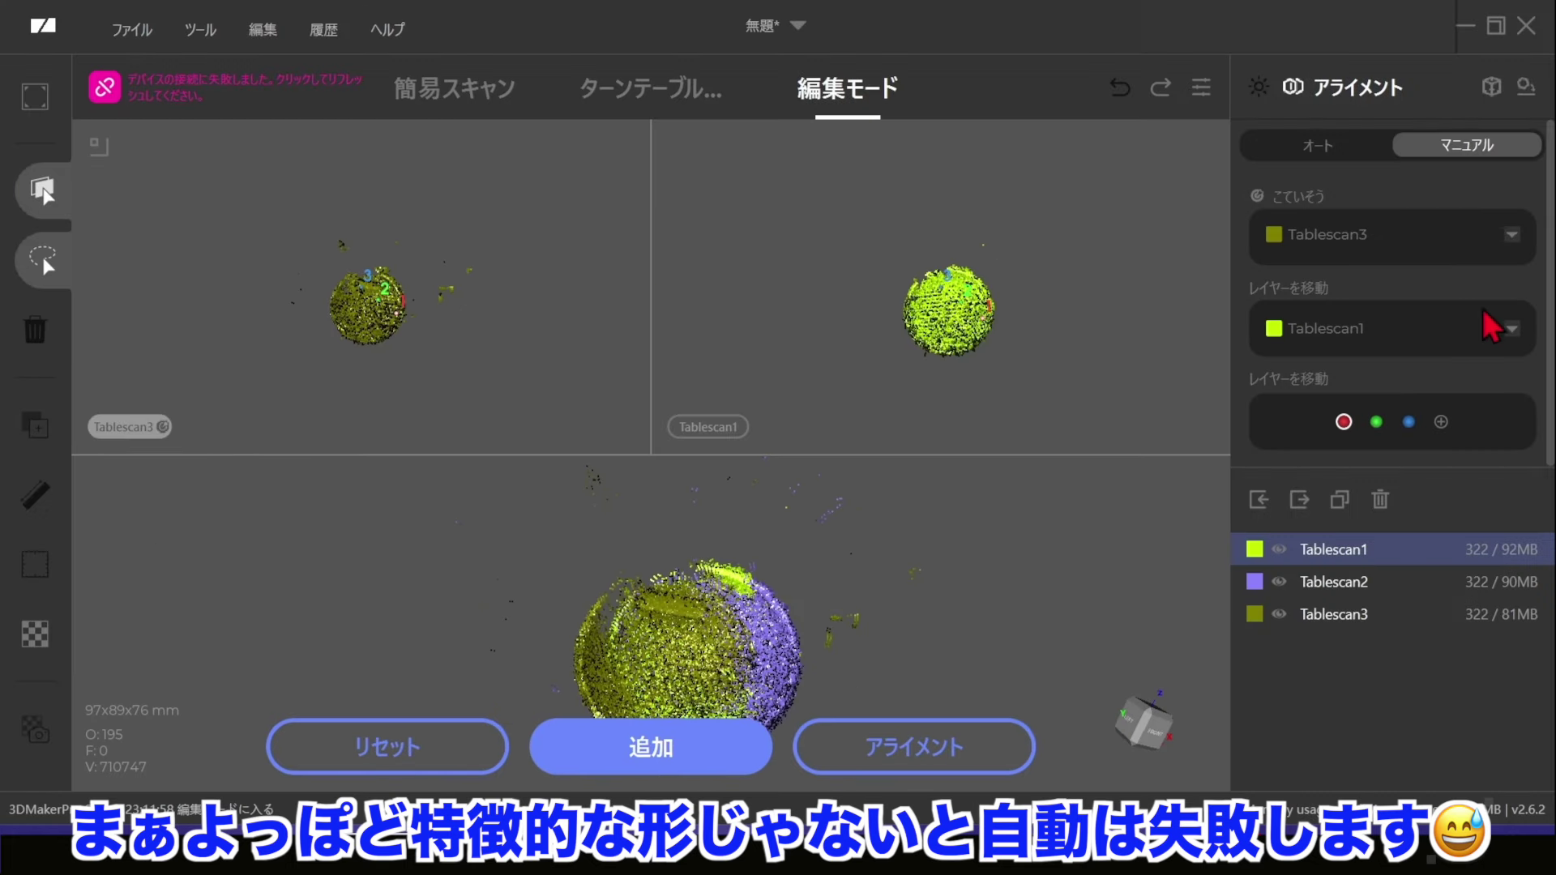
{"action": "left_click", "coordinate": [1279, 613]}
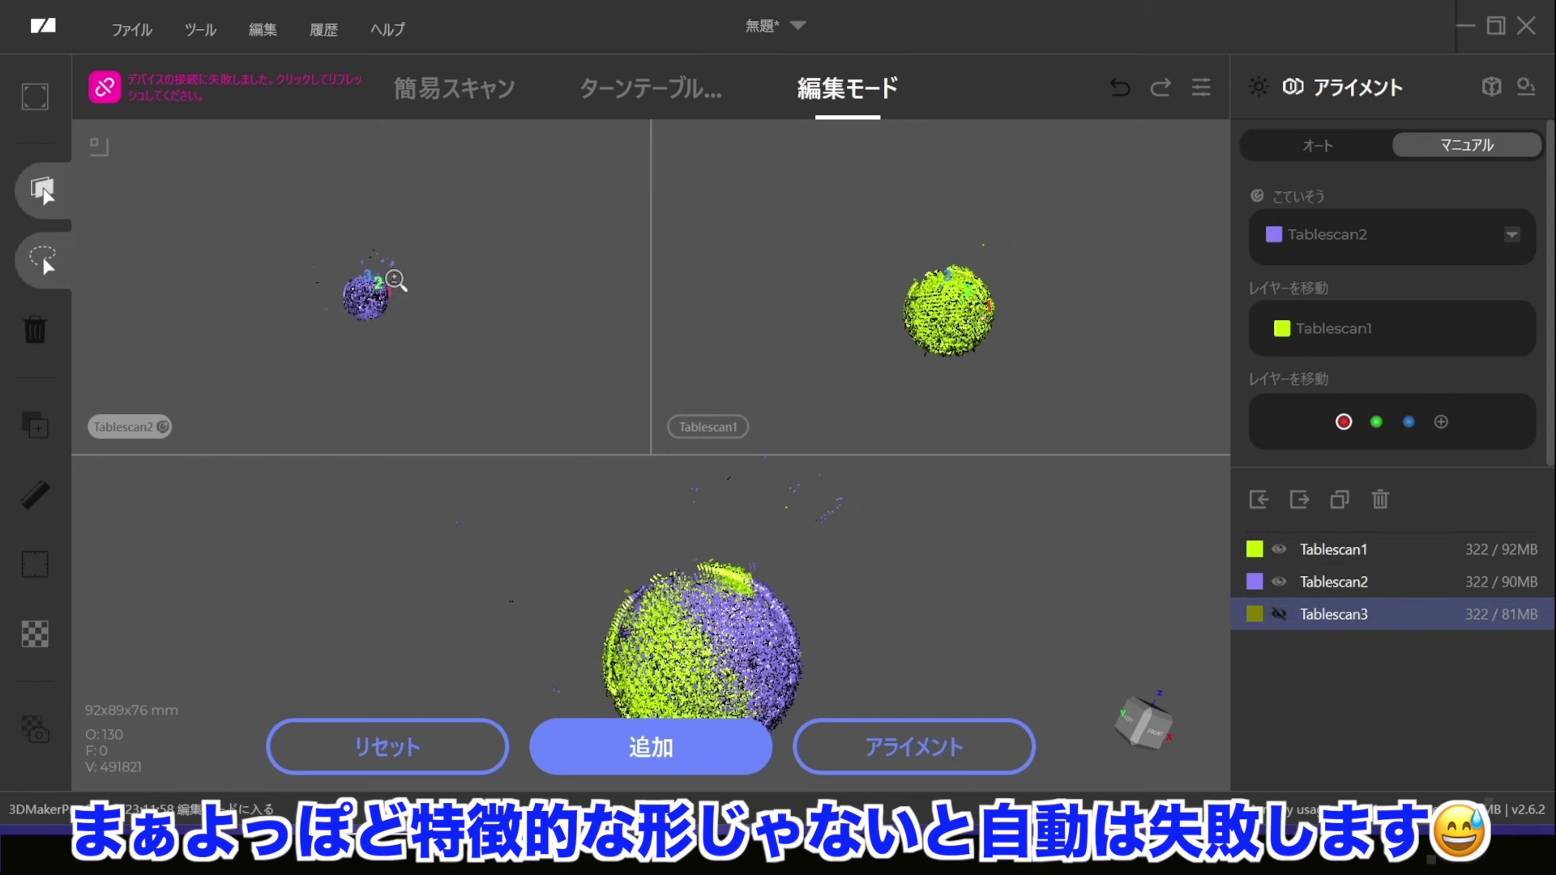
Place matching red and green points along the raised strip and blue points on the rear of Tablescan2 and Tablescan1.
{"action": "scroll", "coordinate": [399, 279], "scroll_direction": "up", "scroll_amount": 5}
{"action": "scroll", "coordinate": [451, 260], "scroll_direction": "up", "scroll_amount": 3}
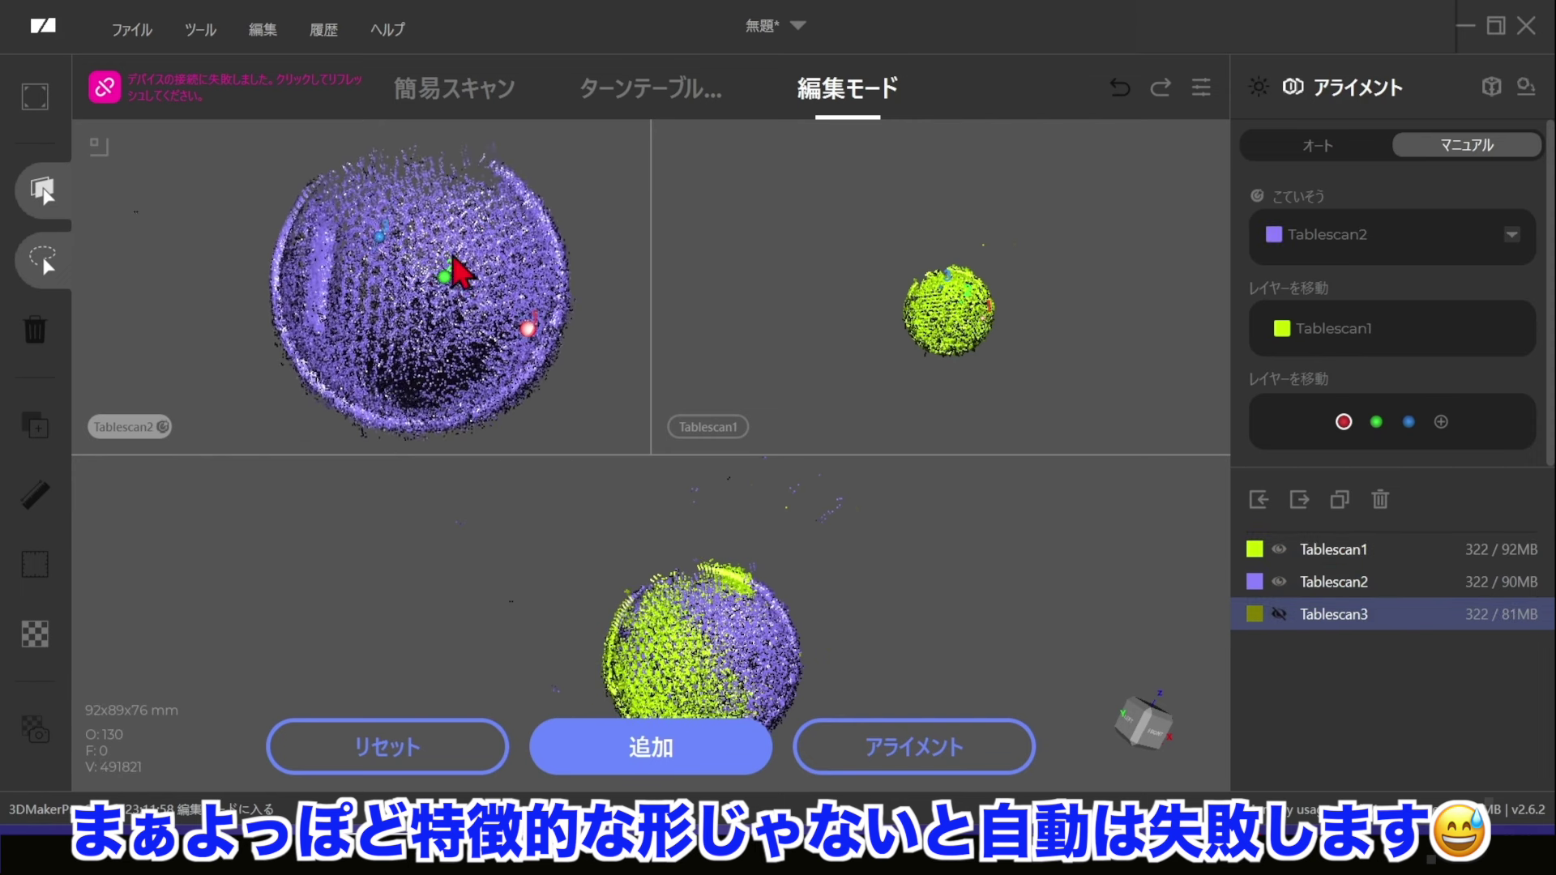
{"action": "scroll", "coordinate": [983, 328], "scroll_direction": "up", "scroll_amount": 5}
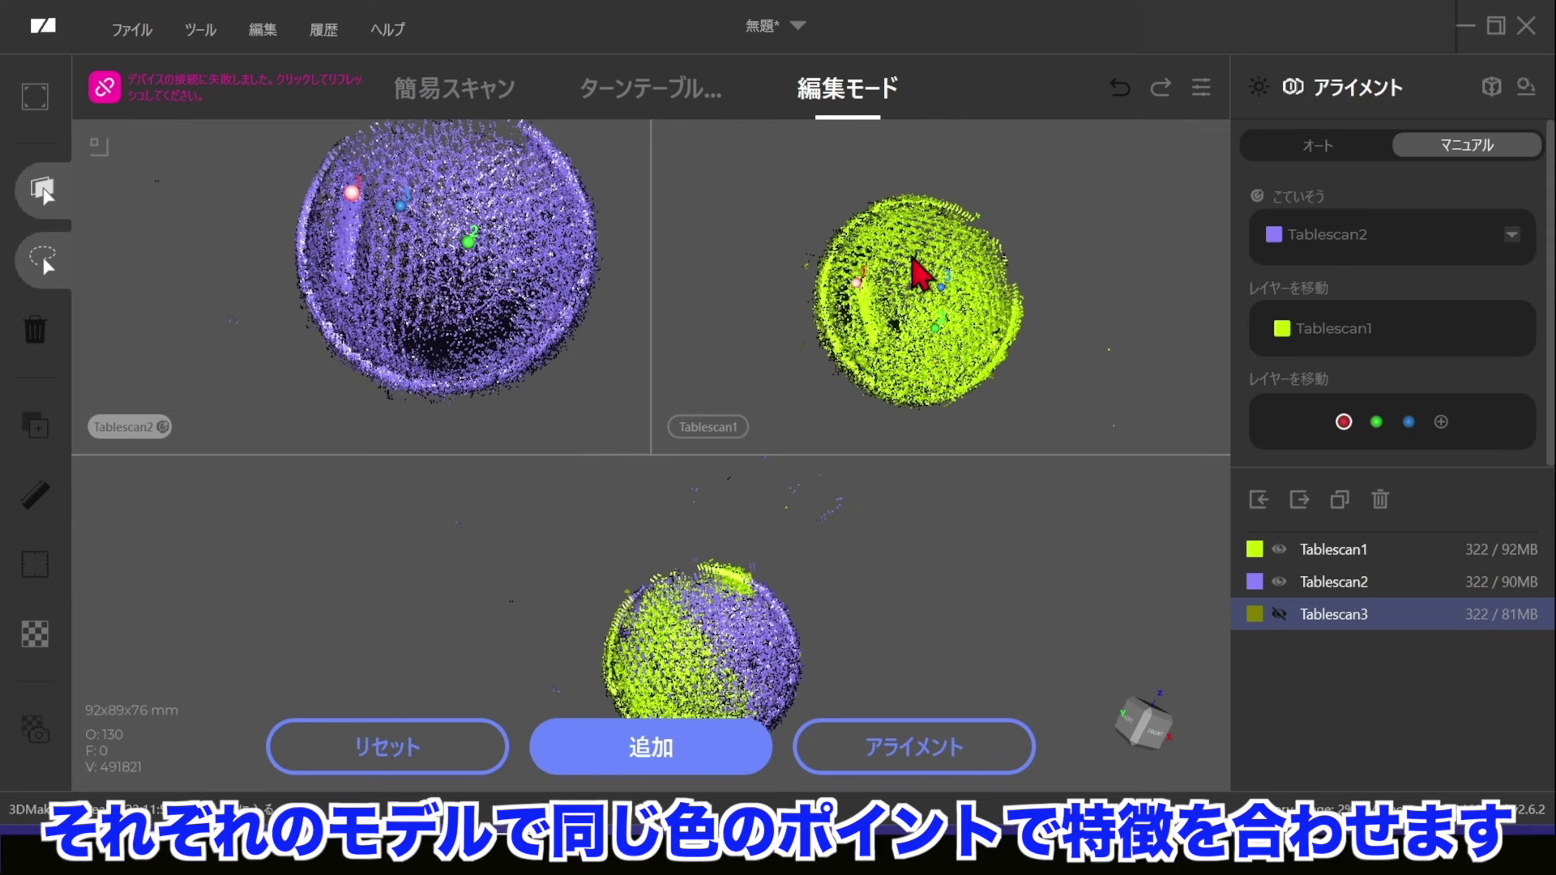
{"action": "left_click", "coordinate": [1375, 421]}
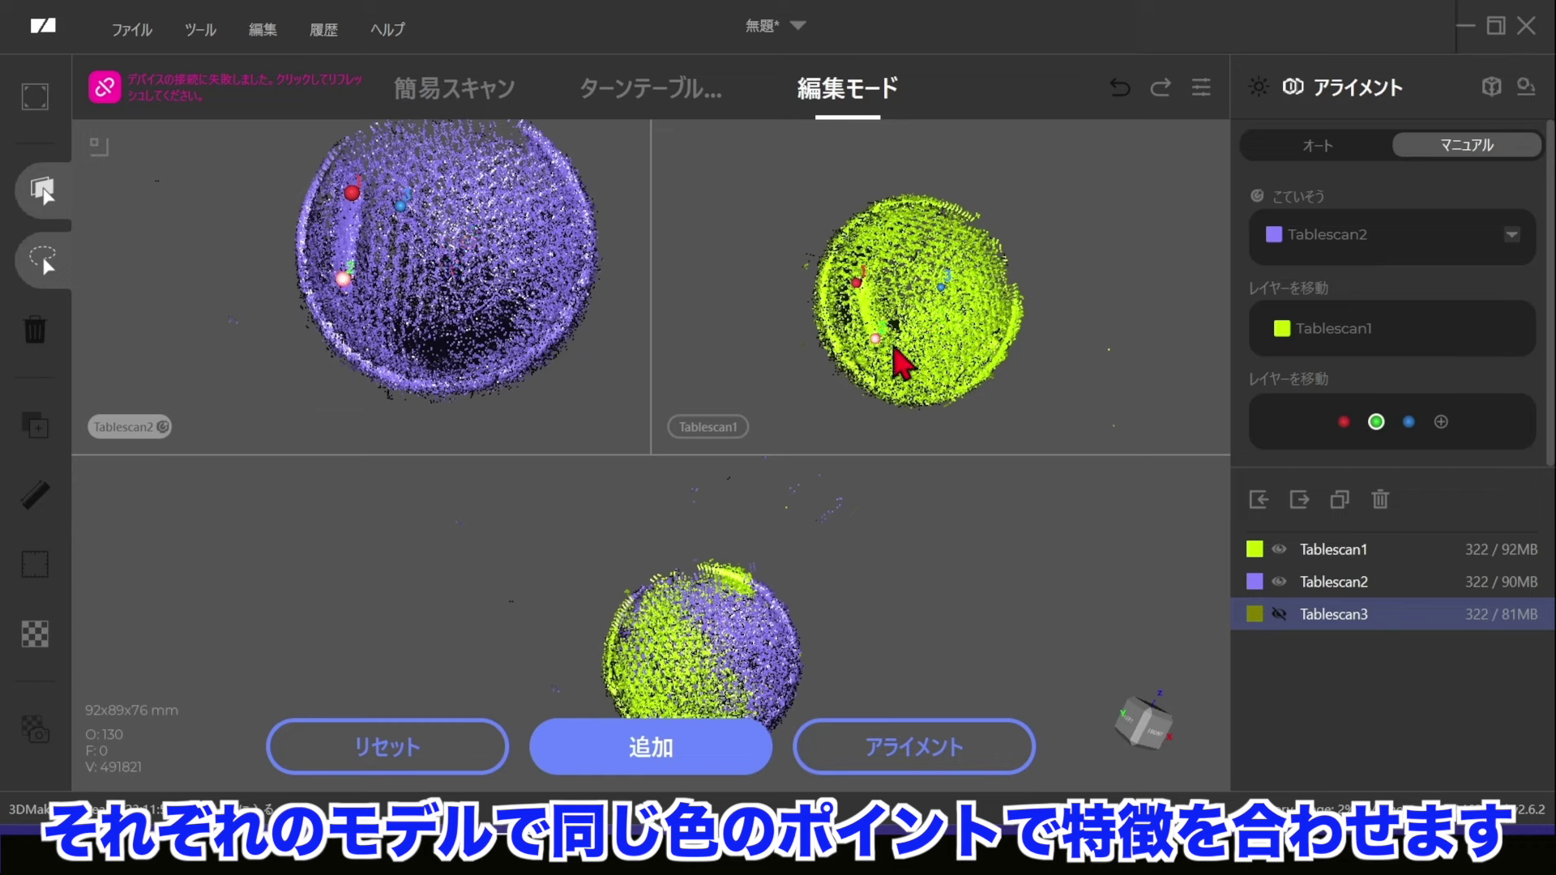
{"action": "left_click_drag", "start_coordinate": [454, 267], "coordinate": [619, 132]}
{"action": "left_click_drag", "start_coordinate": [892, 243], "coordinate": [1007, 219]}
{"action": "left_click", "coordinate": [460, 233]}
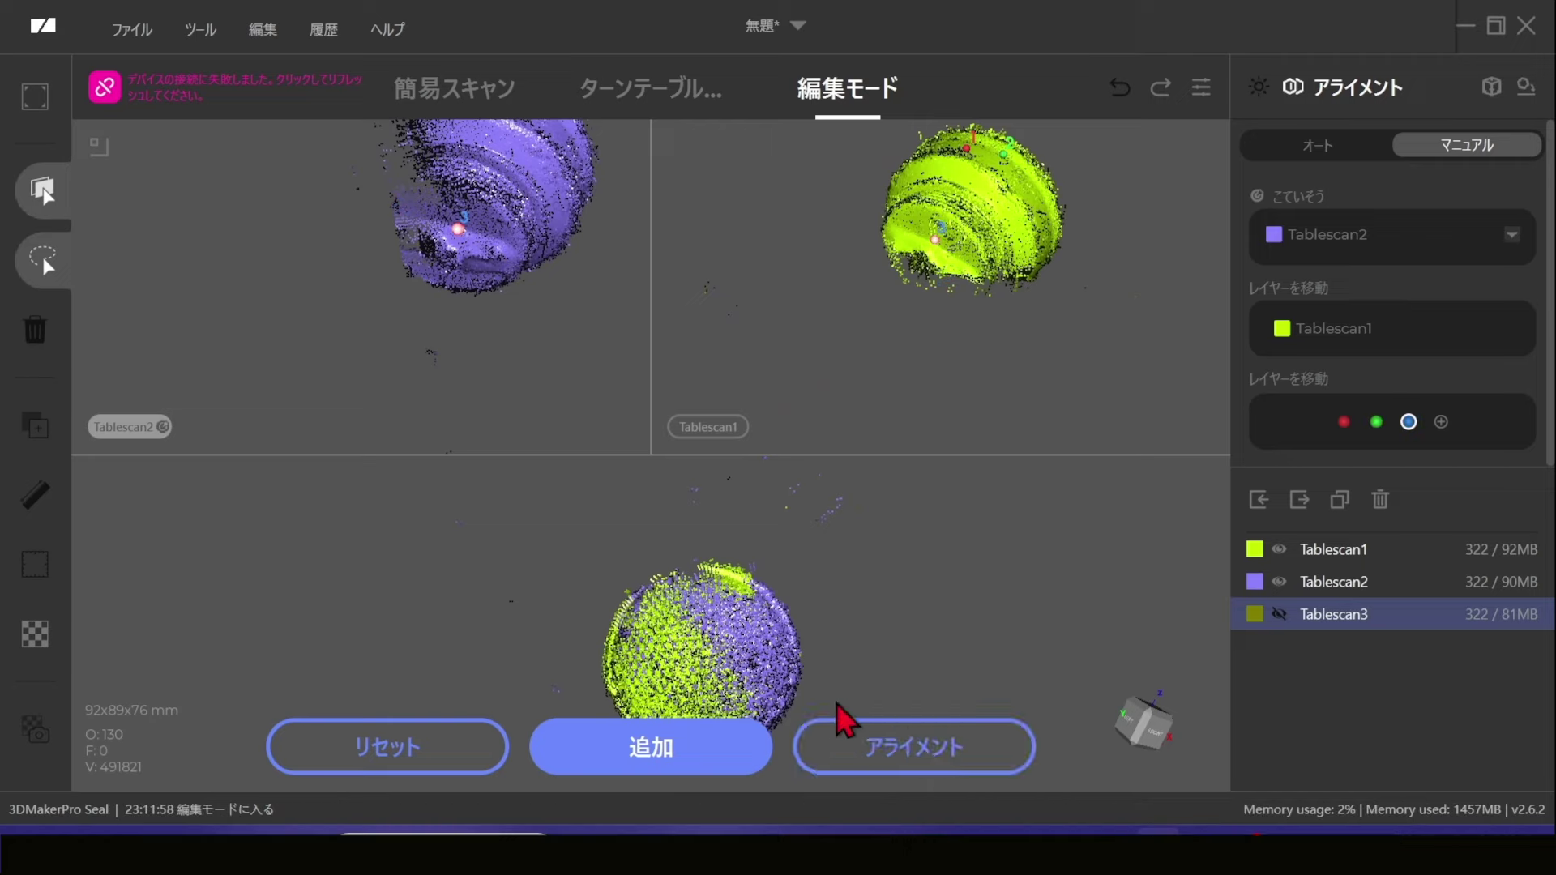
Align Tablescan1 to Tablescan2 using the matched points, inspect the fit and accept the result.
{"action": "left_click", "coordinate": [899, 778]}
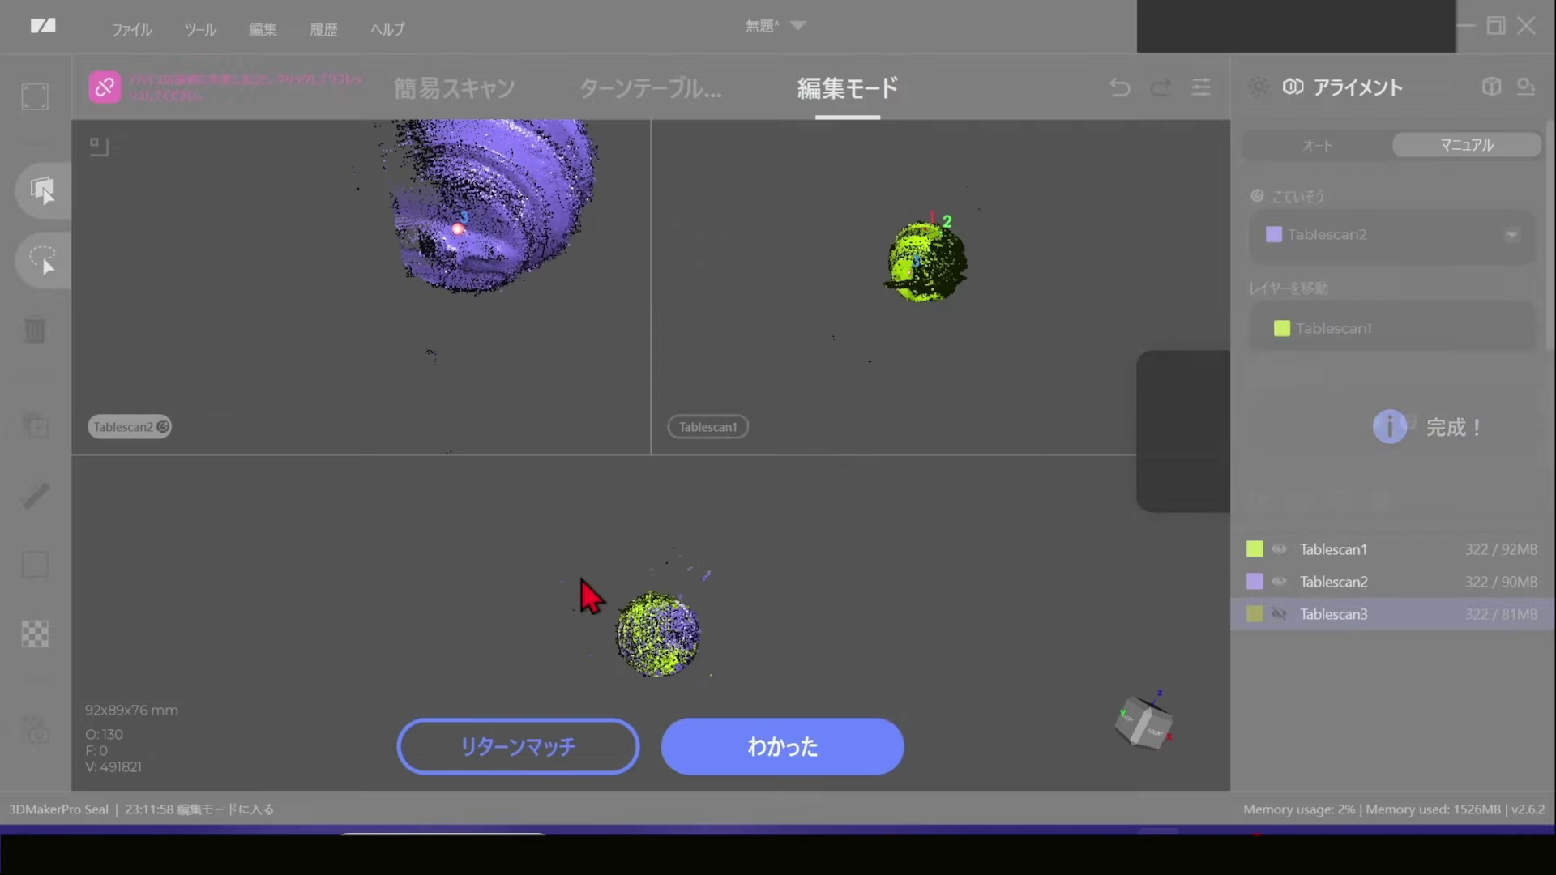
{"action": "left_click_drag", "start_coordinate": [588, 598], "coordinate": [740, 528]}
{"action": "scroll", "coordinate": [827, 598], "scroll_direction": "up", "scroll_amount": 5}
{"action": "left_click_drag", "start_coordinate": [827, 597], "coordinate": [803, 672]}
{"action": "left_click", "coordinate": [819, 749]}
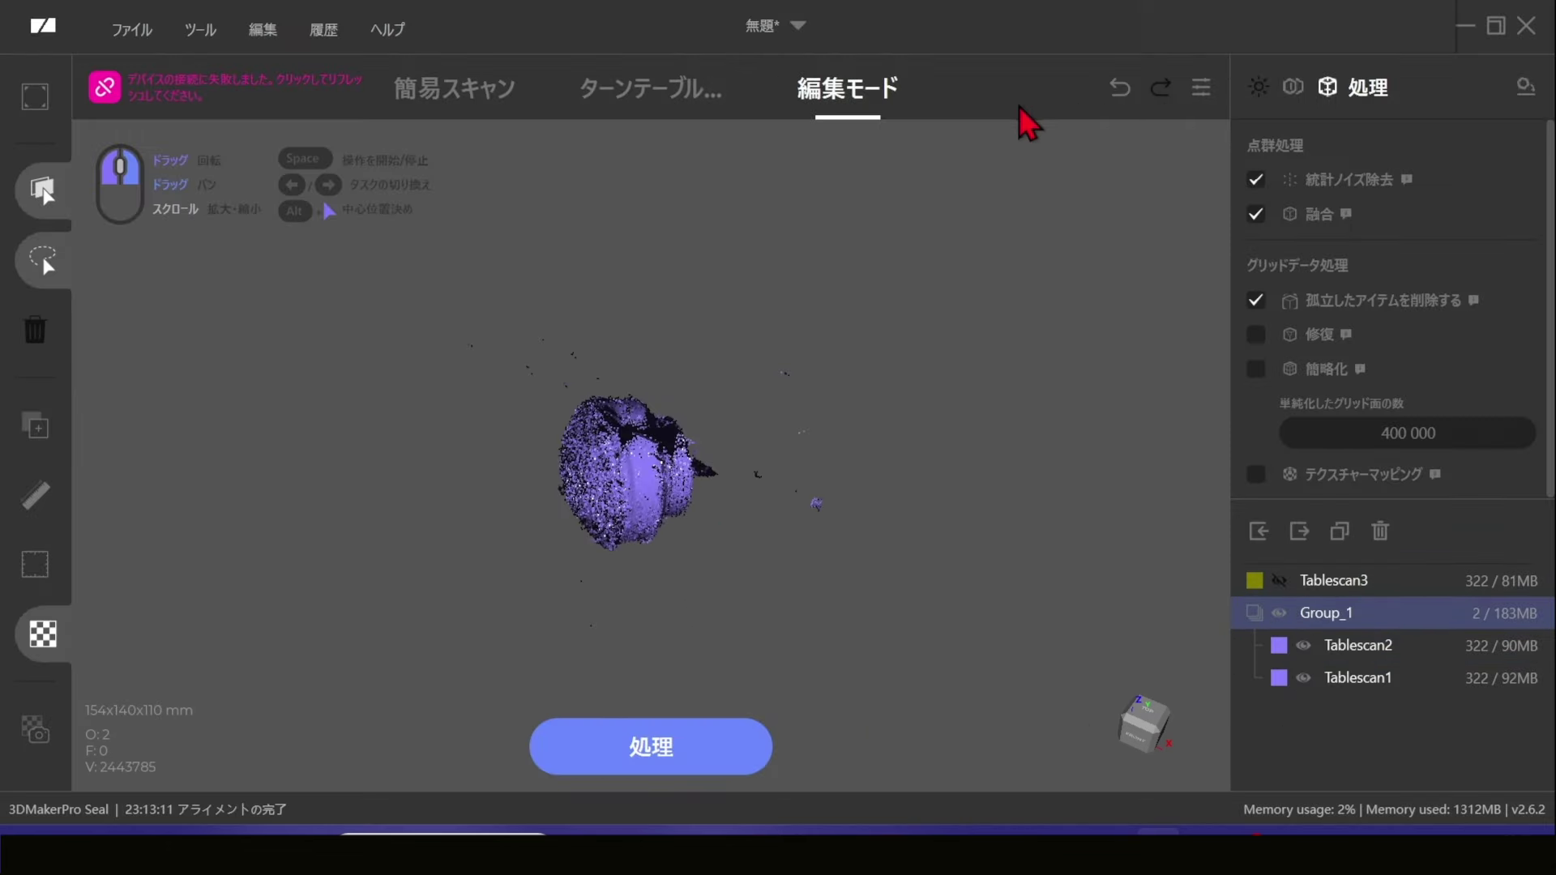
Show Tablescan3 in manual alignment and place three matching points on it and Group_1.
{"action": "left_click", "coordinate": [1292, 86]}
{"action": "left_click", "coordinate": [1281, 551]}
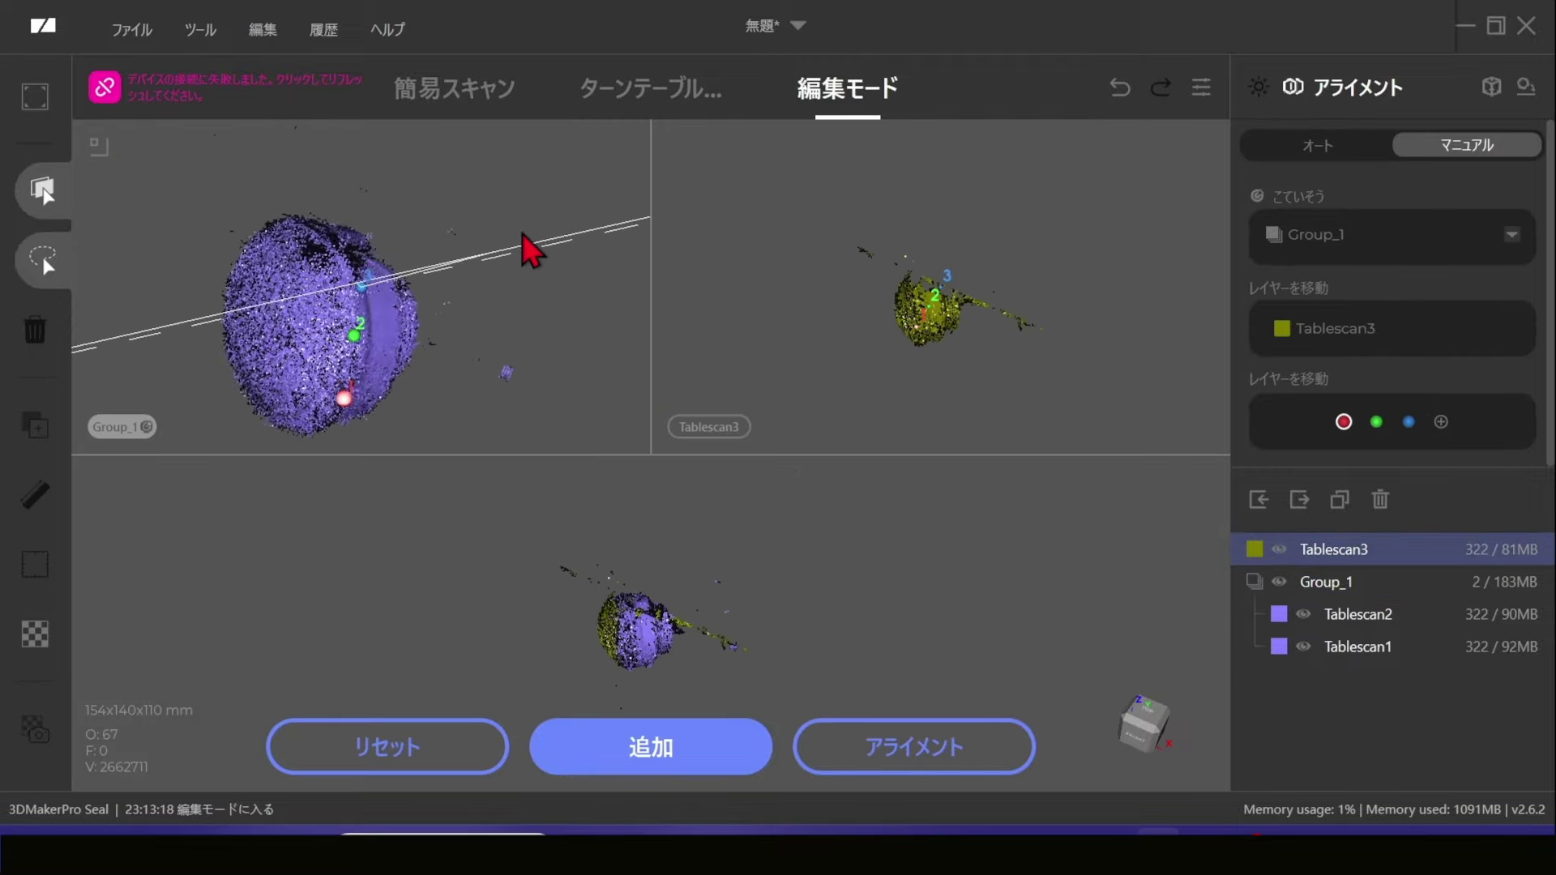
{"action": "left_click_drag", "start_coordinate": [514, 364], "coordinate": [364, 302]}
Align Tablescan3 to Group_1 using the matched points, inspect the fit and accept the result.
{"action": "left_click", "coordinate": [913, 746]}
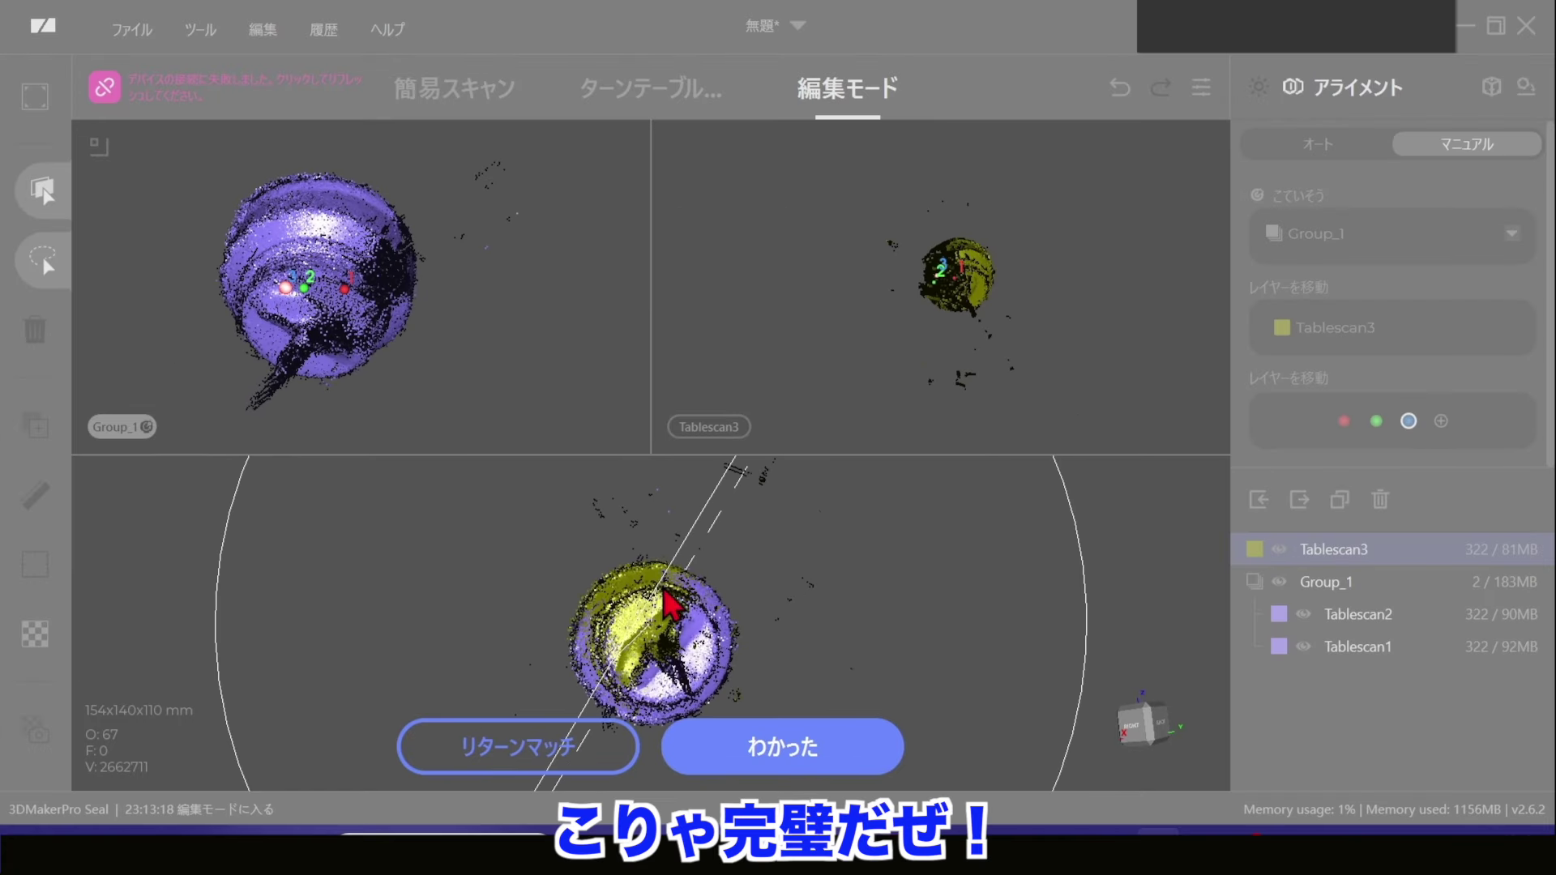
{"action": "left_click_drag", "start_coordinate": [669, 623], "coordinate": [713, 632]}
{"action": "scroll", "coordinate": [622, 596], "scroll_direction": "up", "scroll_amount": 5}
{"action": "scroll", "coordinate": [622, 596], "scroll_direction": "down", "scroll_amount": 2}
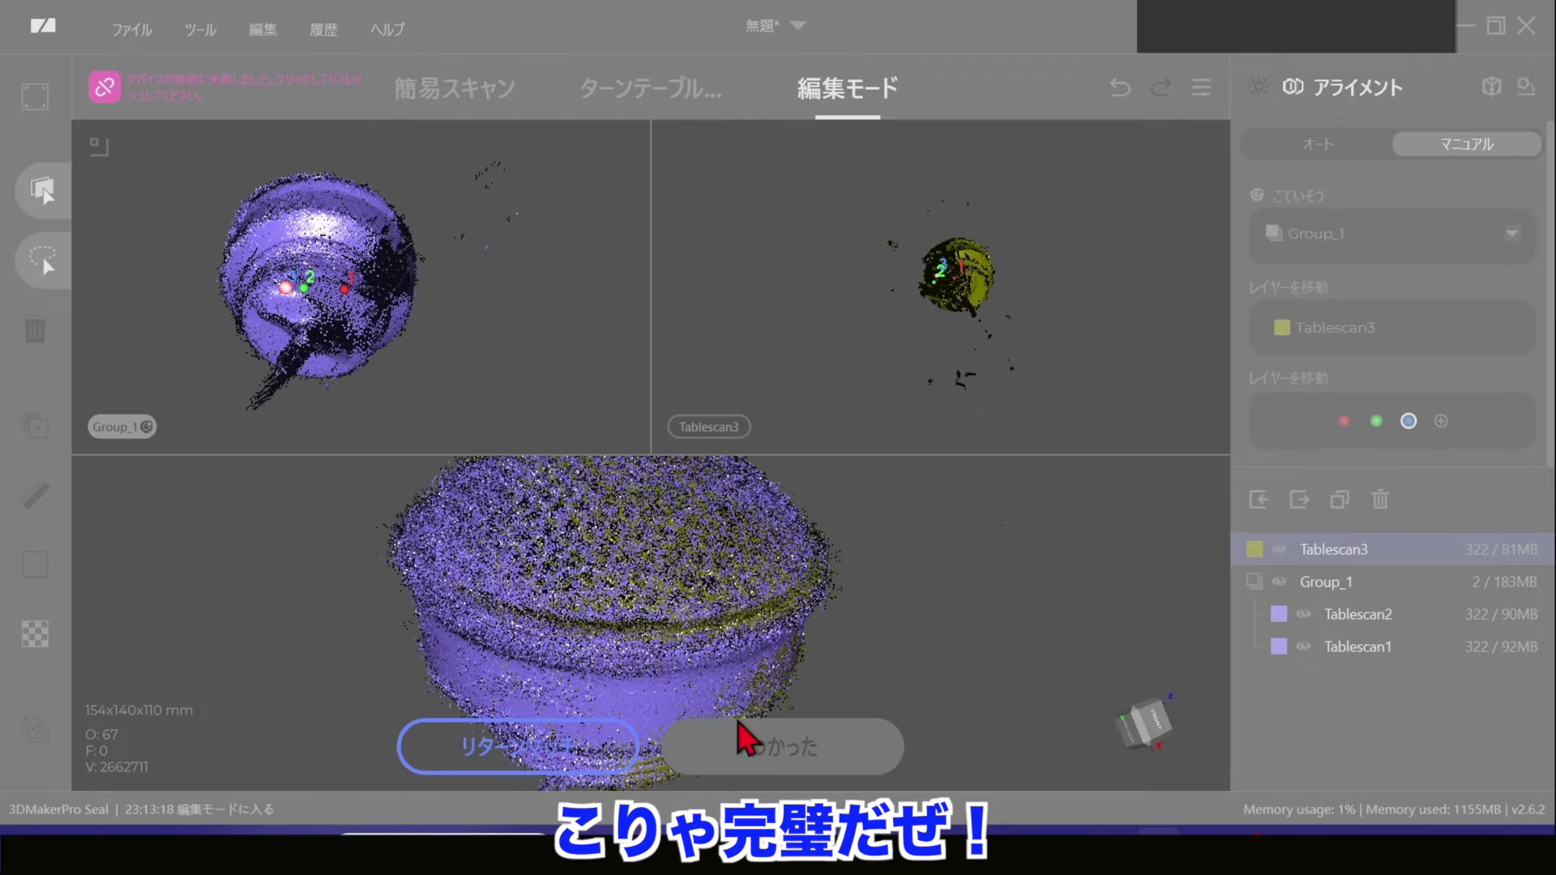
{"action": "left_click", "coordinate": [742, 737]}
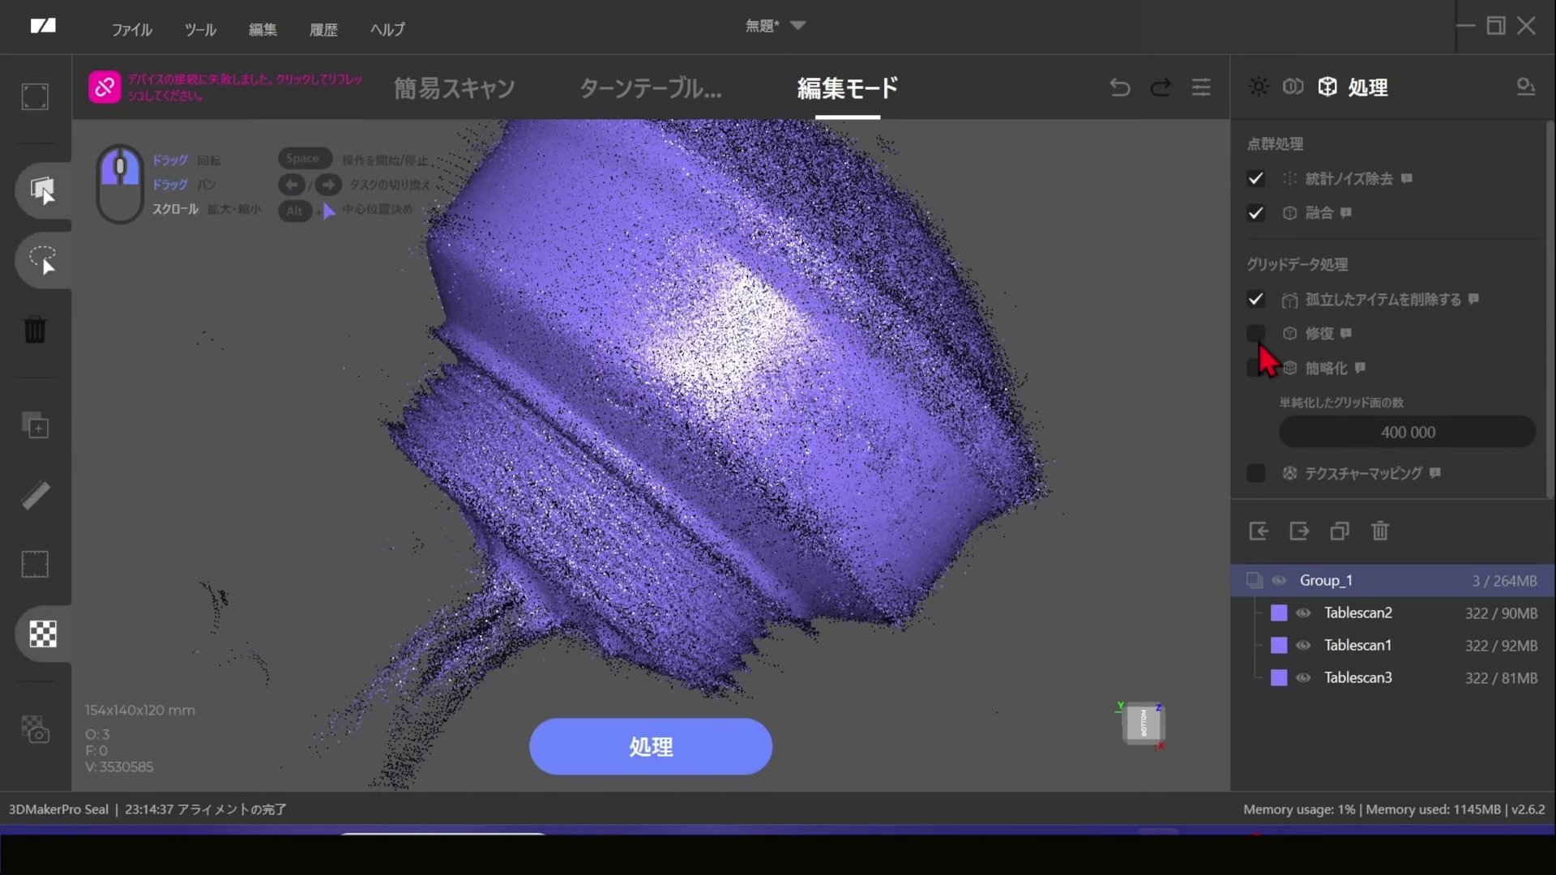
Start processing the merged scan group and name the project file sakura-youtube.
{"action": "left_click", "coordinate": [660, 747]}
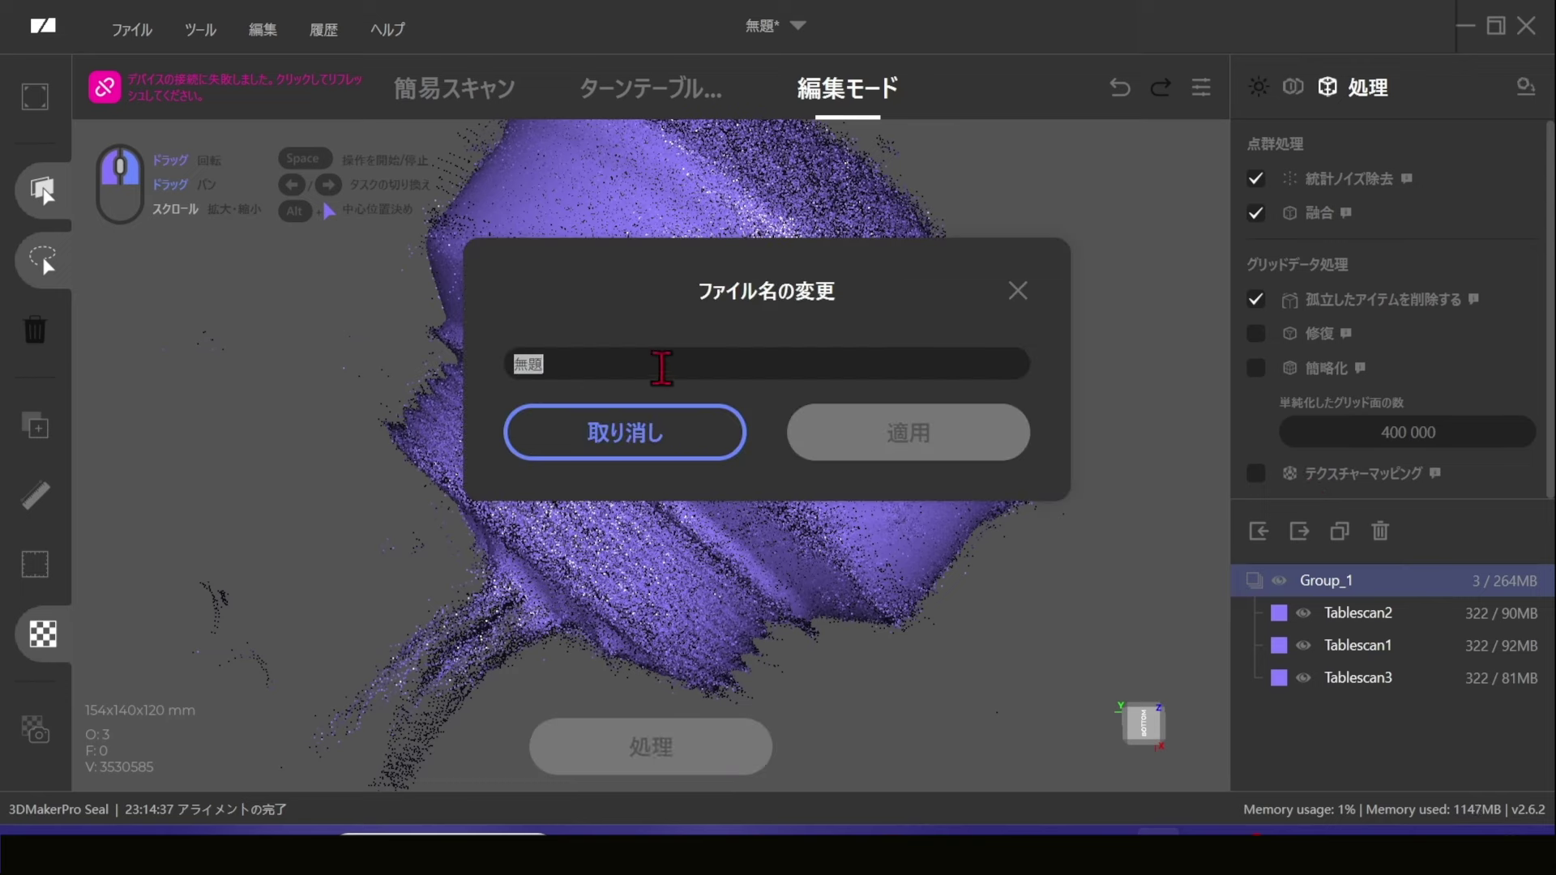
{"action": "type", "text": "sakura-youtube"}
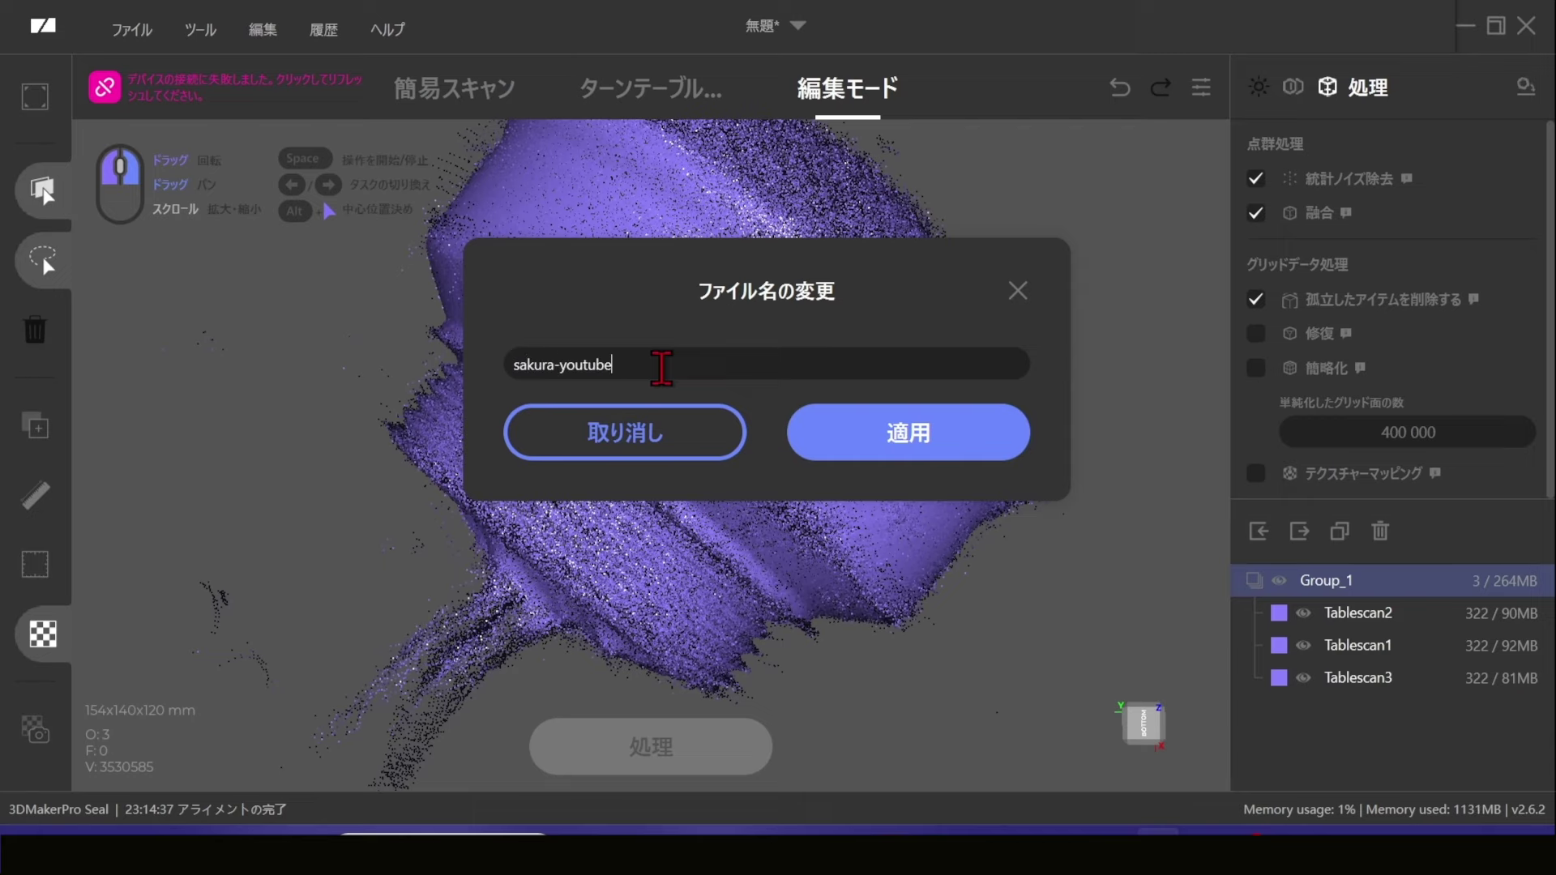
{"action": "left_click", "coordinate": [917, 448]}
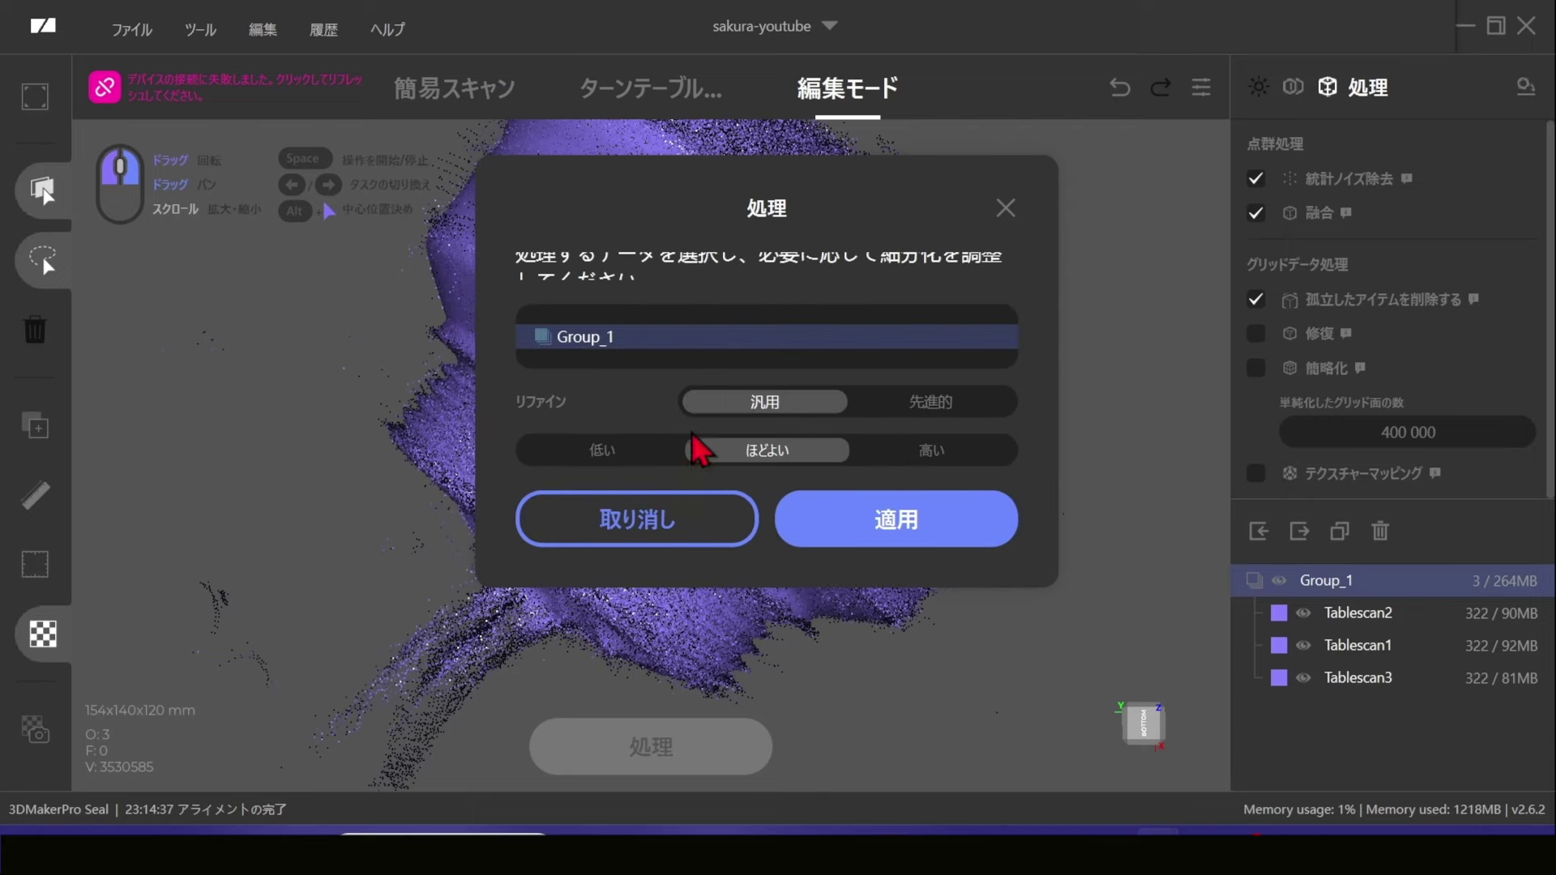
Process Group_1 with general-purpose (汎用) refinement at the high (高い) level.
{"action": "left_click", "coordinate": [928, 464]}
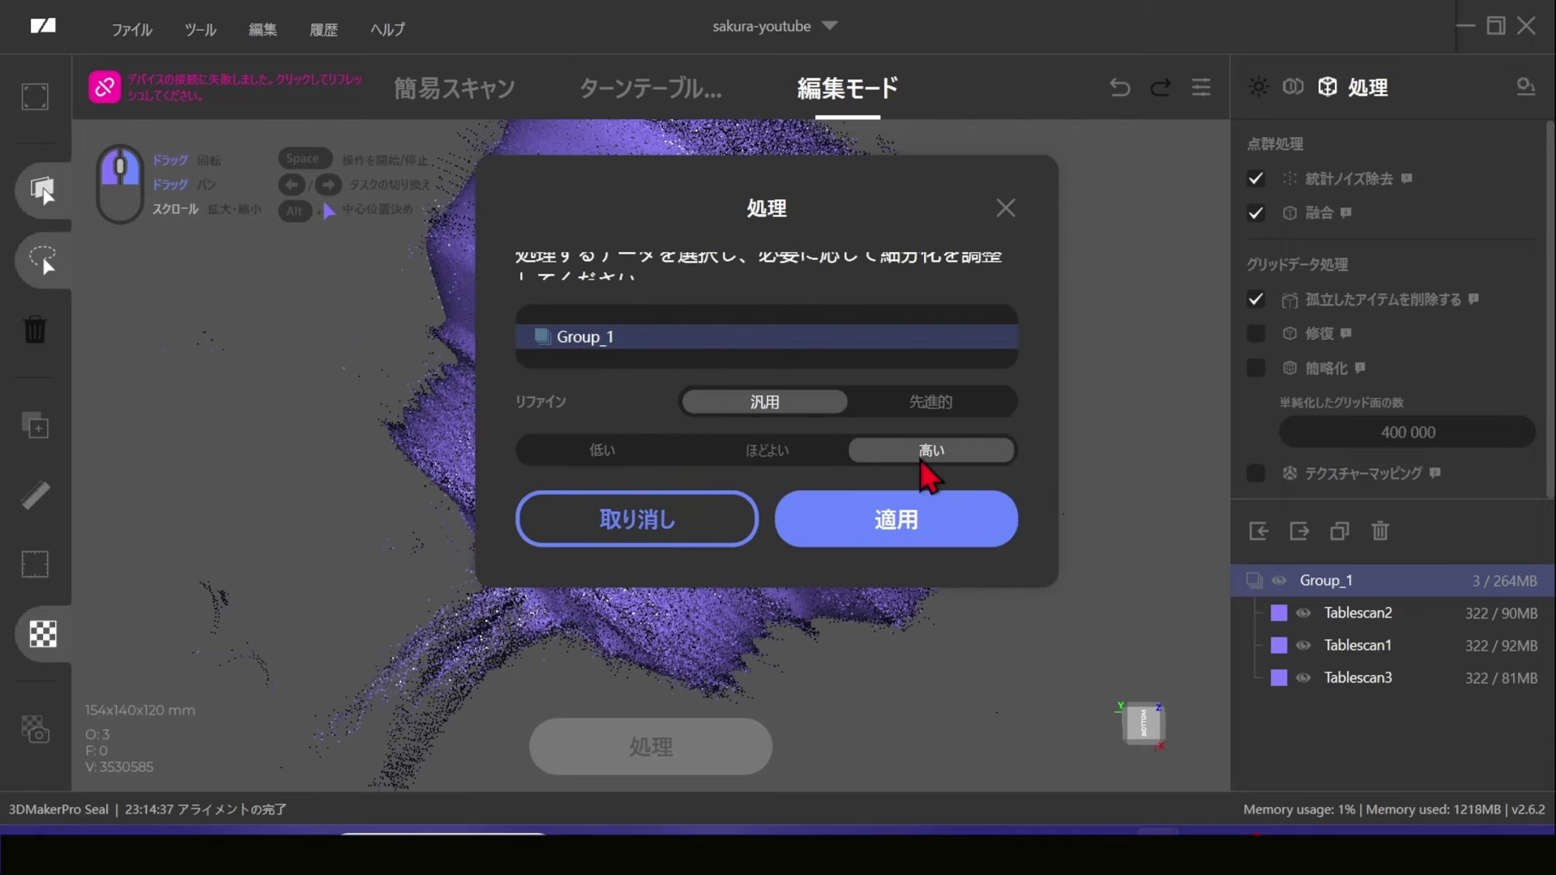
{"action": "left_click", "coordinate": [916, 522]}
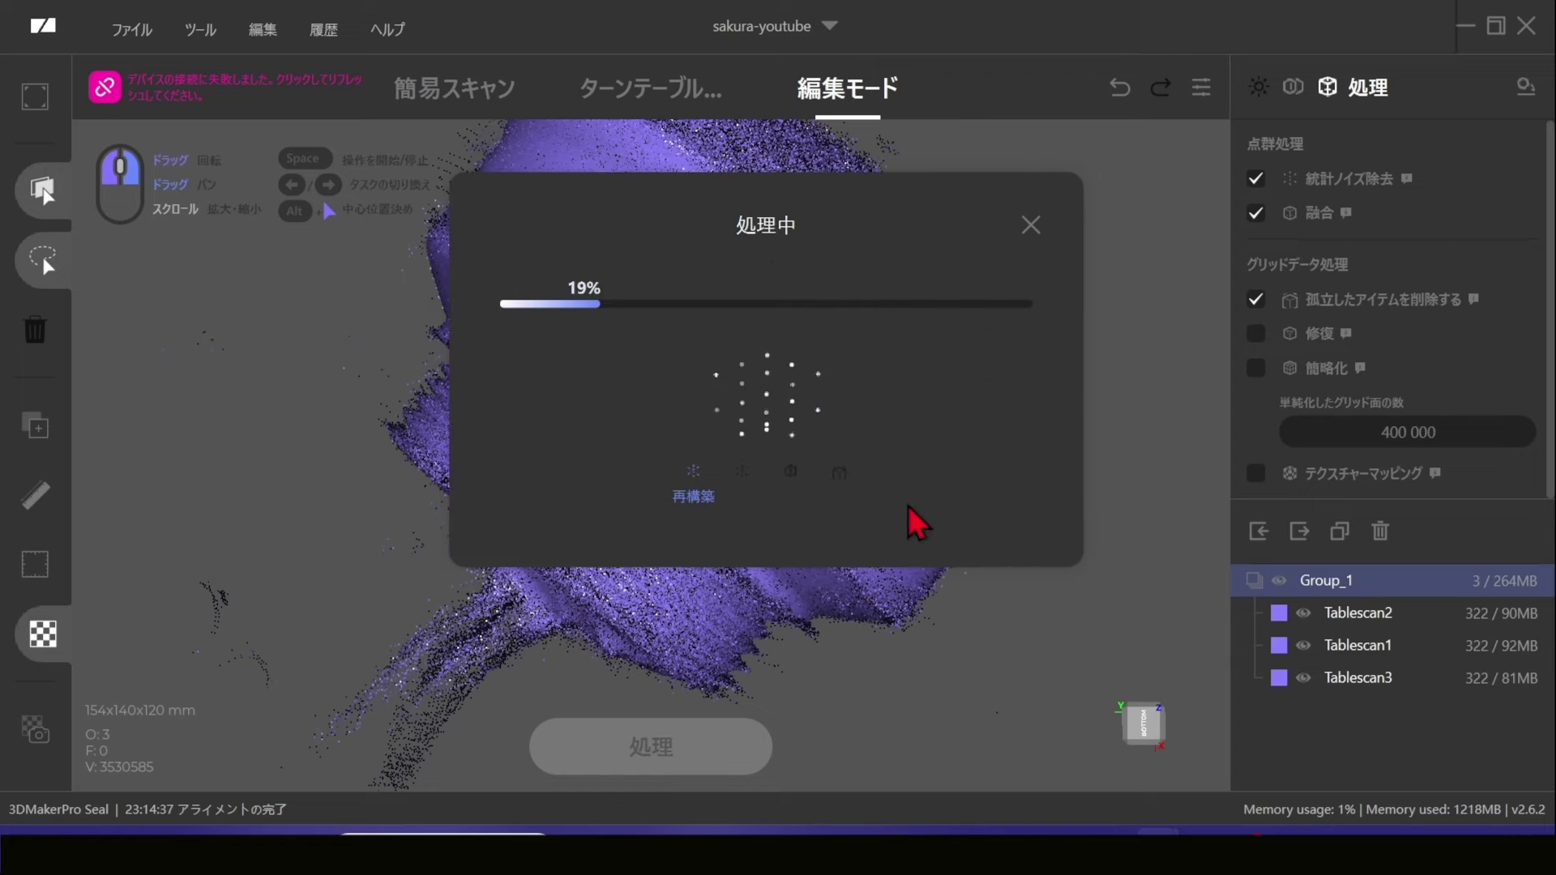